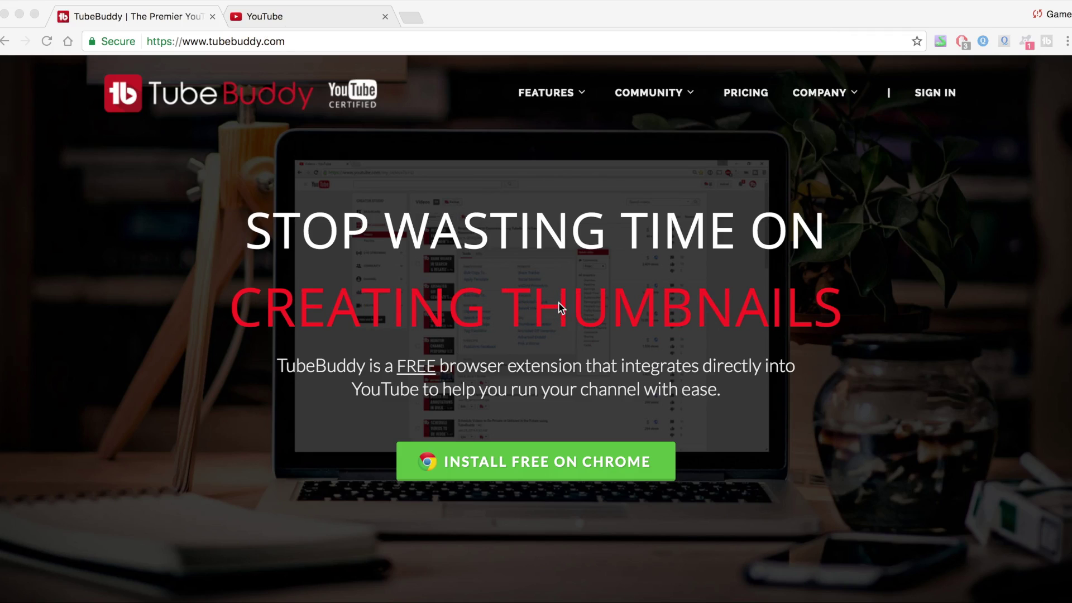
# Confirm the TubeBuddy extension shows as Added in the Chrome Web Store, then close that tab
pyautogui.scroll(-5, 552, 167)
pyautogui.scroll(4, 550, 172)
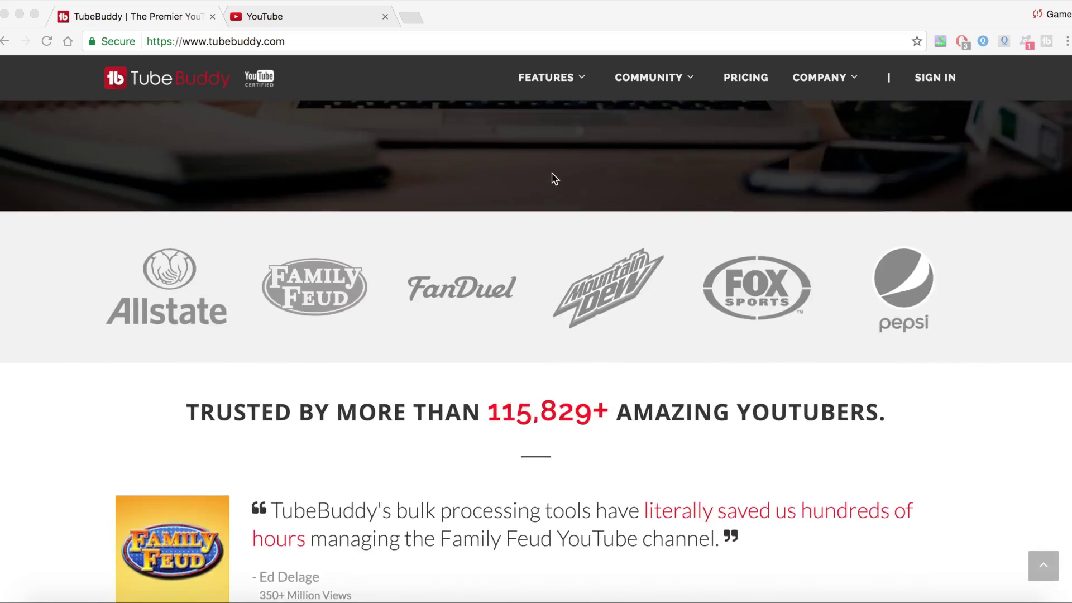
pyautogui.scroll(-2, 551, 177)
pyautogui.scroll(-3, 552, 175)
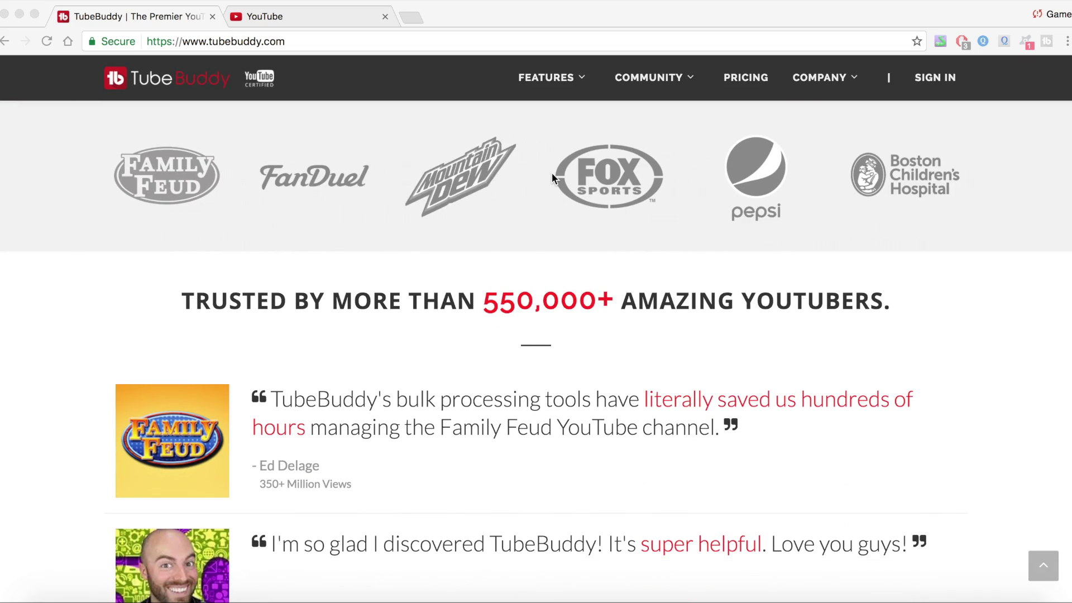
pyautogui.scroll(-2, 552, 178)
pyautogui.scroll(10, 553, 178)
pyautogui.click(265, 16)
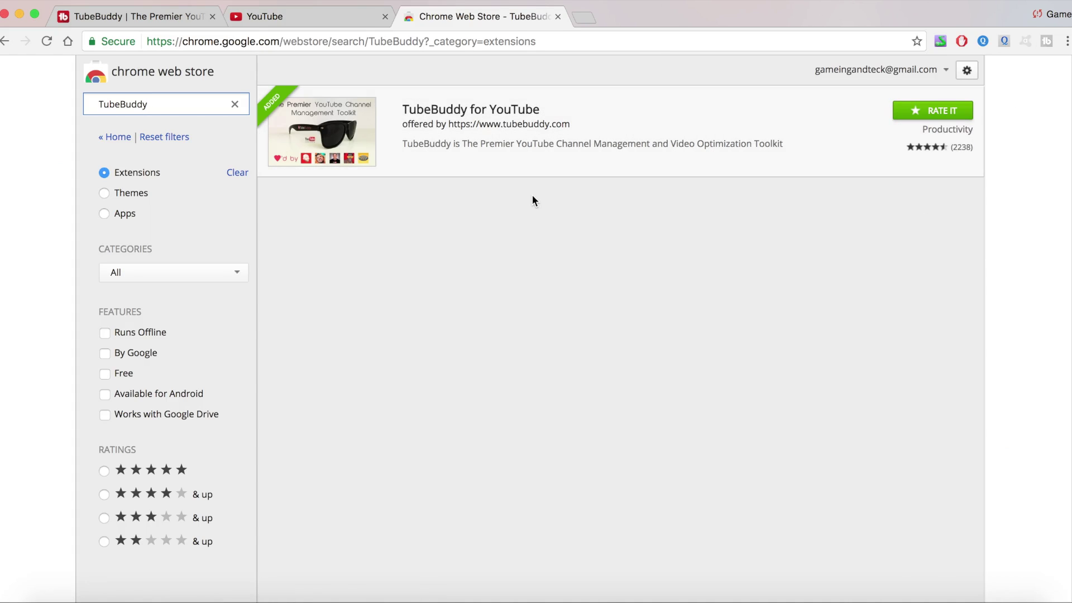
pyautogui.click(558, 16)
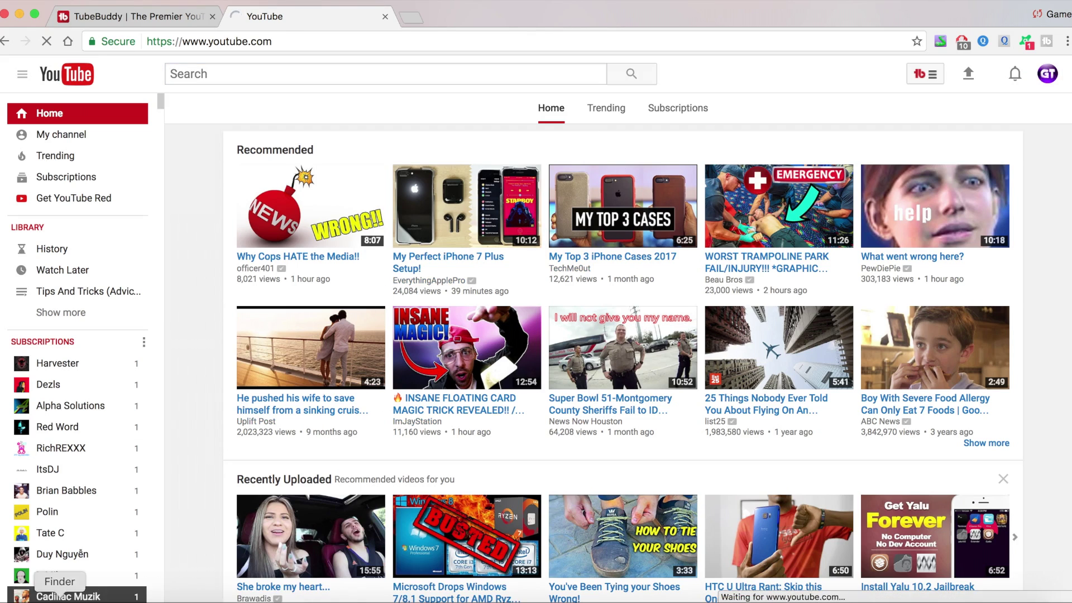
# Start a new upload by dragging the video file in, then clear its prefilled title
pyautogui.click(59, 598)
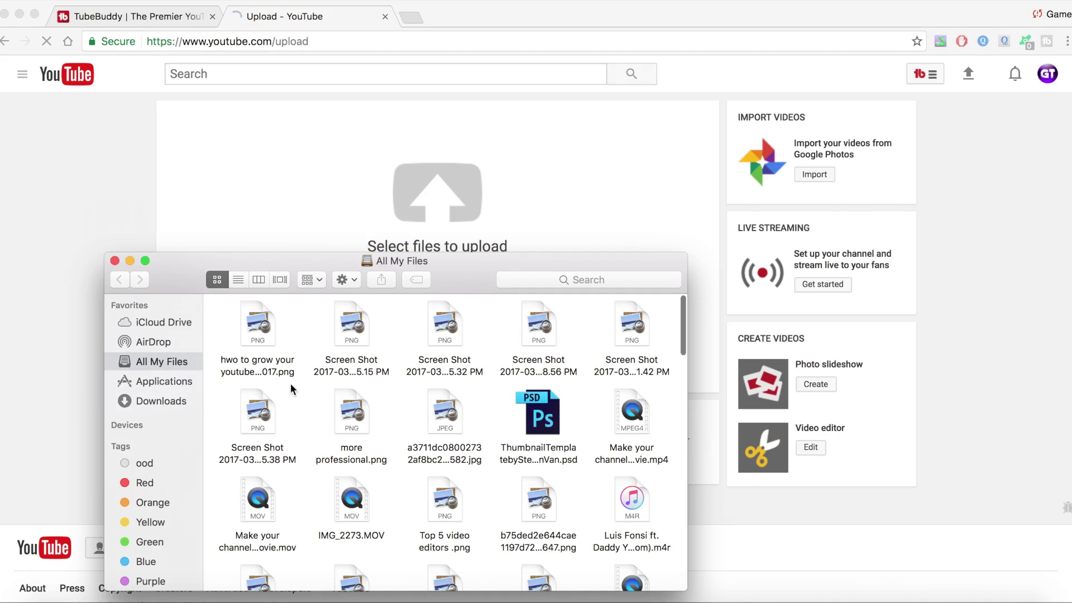
pyautogui.scroll(-1, 577, 469)
pyautogui.scroll(-5, 578, 465)
pyautogui.moveTo(637, 420); pyautogui.dragTo(414, 160)
pyautogui.tripleClick(456, 205)
pyautogui.press('BackSpace')
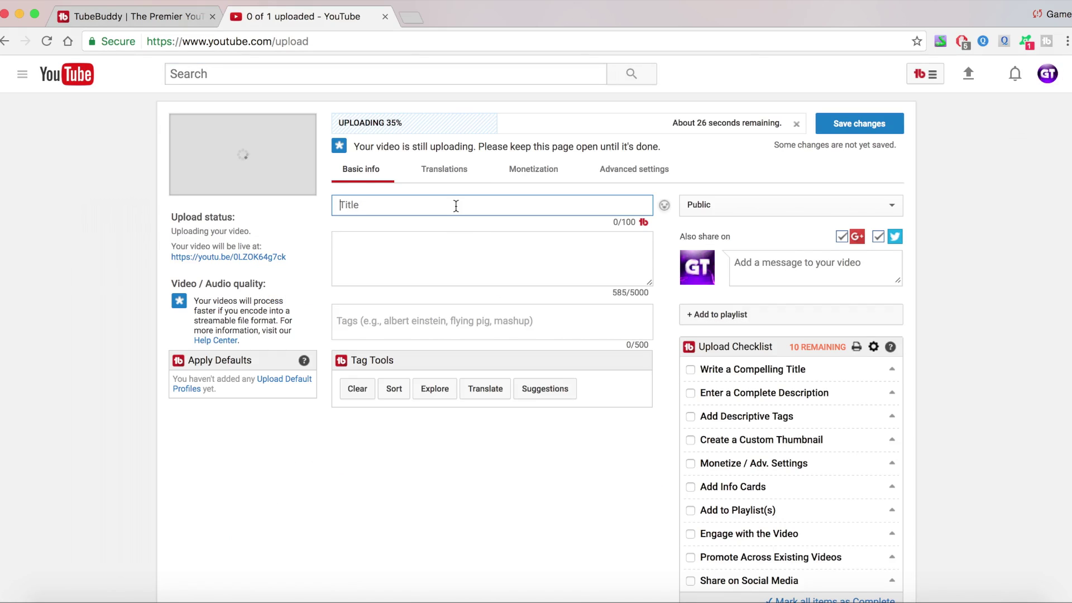
# Type placeholder text and tick the Title and Description items in TubeBuddy's checklist
pyautogui.scroll(-5, 457, 201)
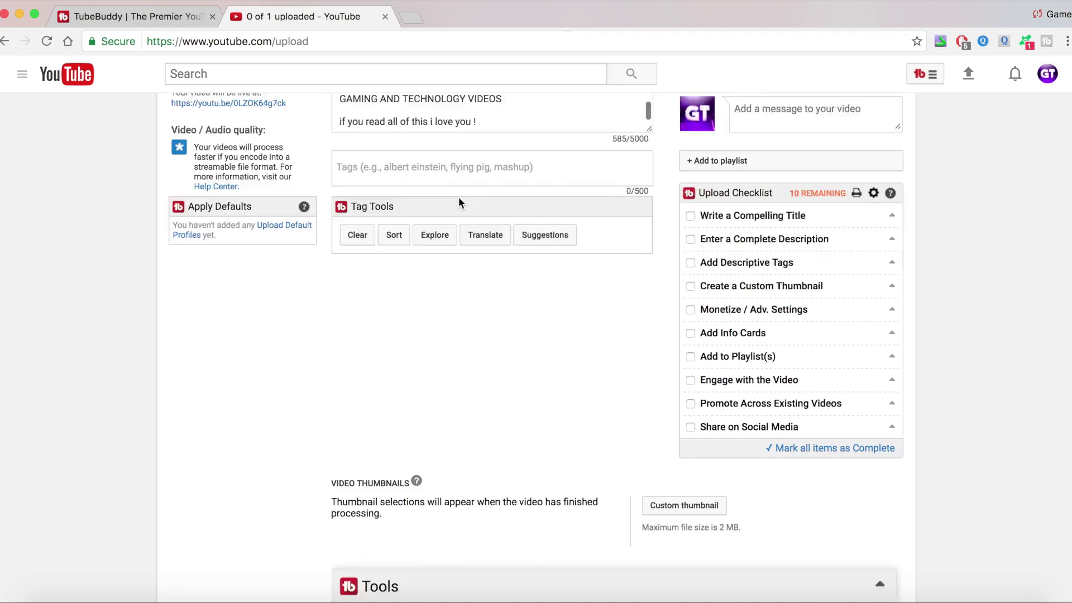
pyautogui.scroll(-2, 459, 202)
pyautogui.scroll(7, 459, 201)
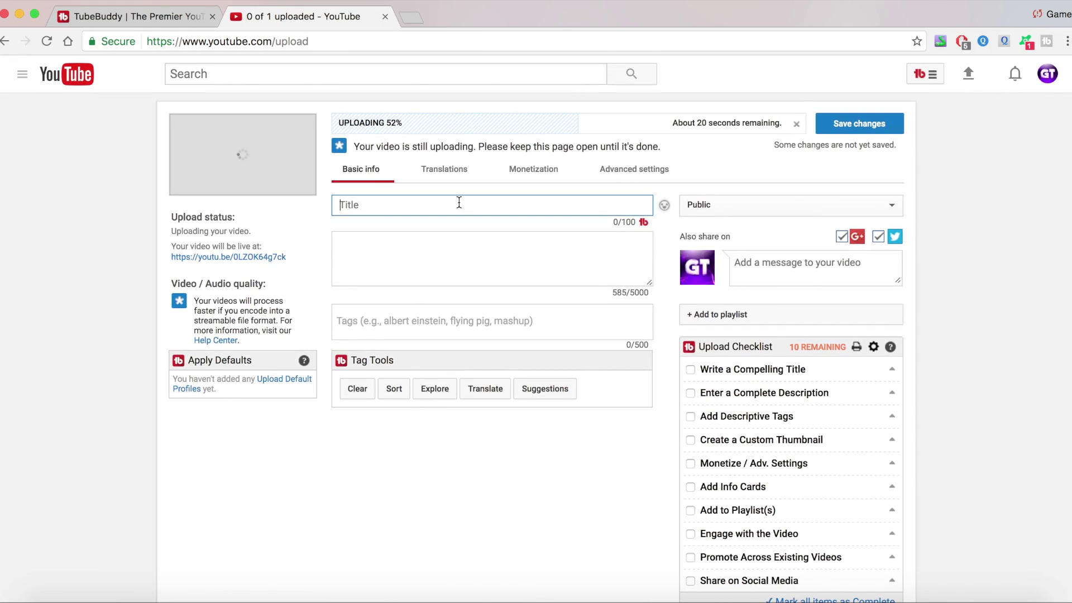
pyautogui.scroll(-1, 459, 202)
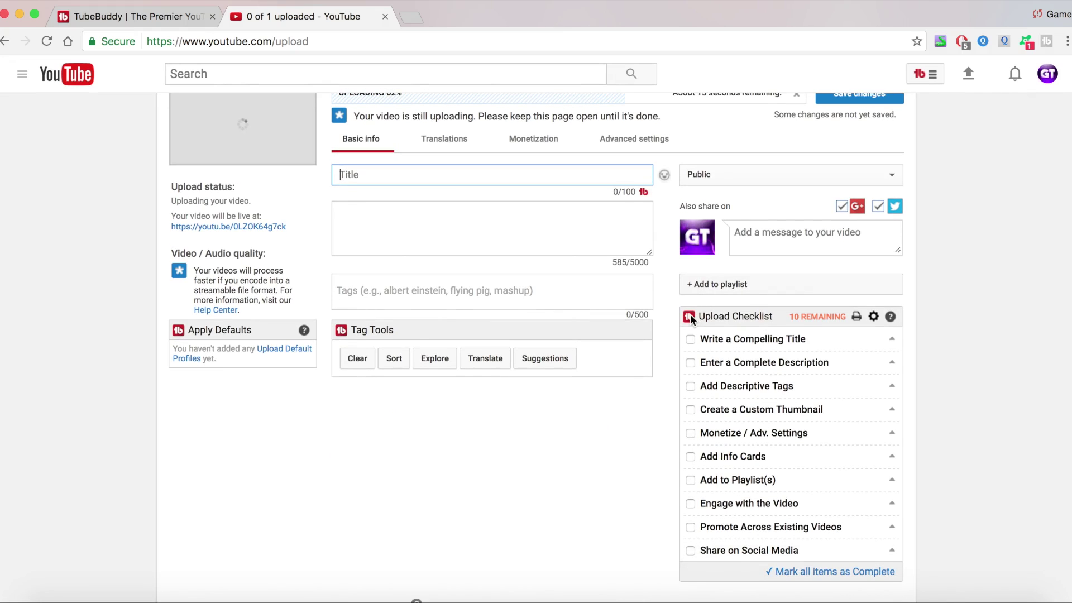
pyautogui.scroll(-2, 735, 359)
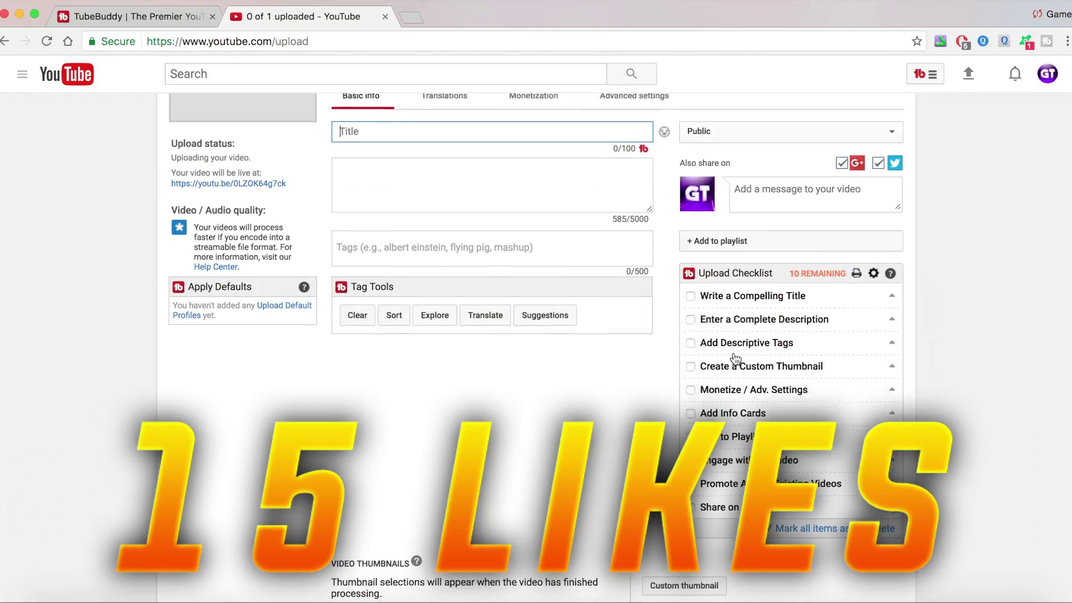
pyautogui.write('gifgyfvy')
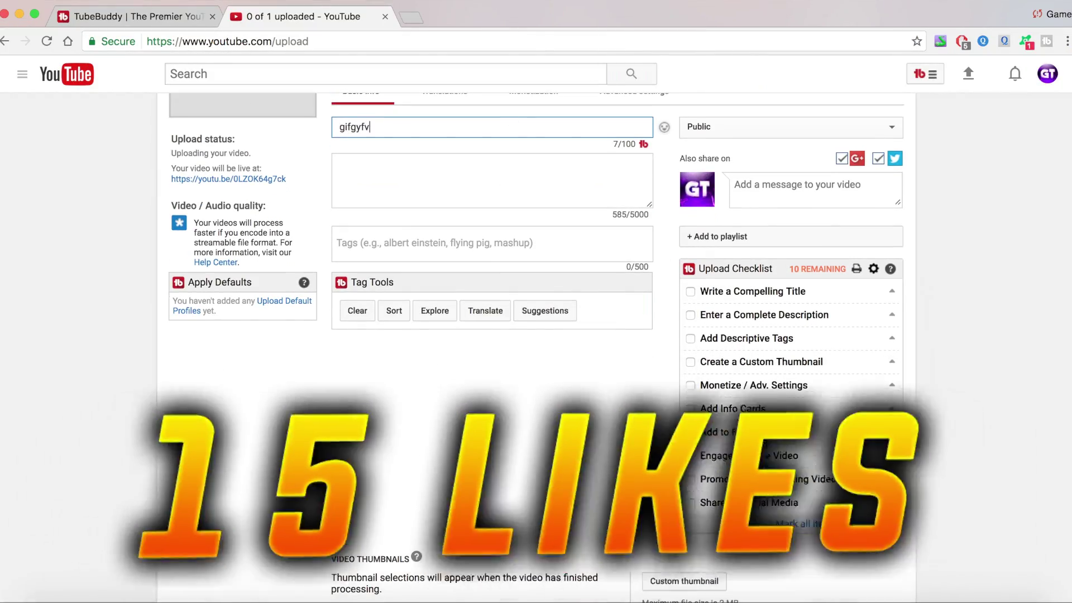
pyautogui.write('uf')
pyautogui.click(691, 292)
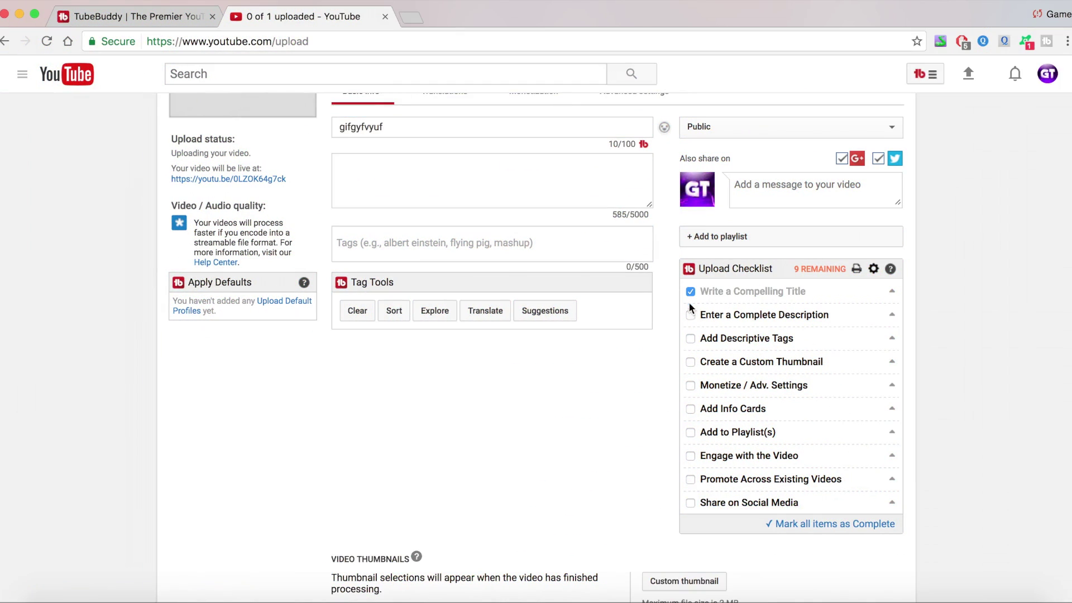
pyautogui.click(595, 179)
pyautogui.write('hcgucug')
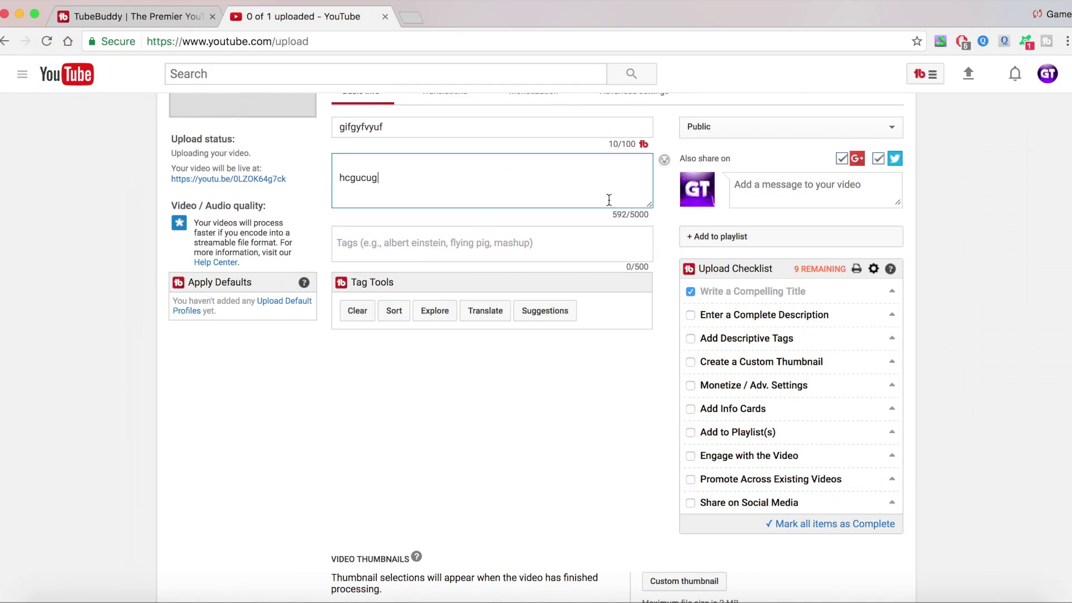
pyautogui.click(690, 315)
# Delete the placeholder lines from the description and clear the title again
pyautogui.click(496, 189)
pyautogui.moveTo(495, 189); pyautogui.dragTo(320, 129)
pyautogui.press('BackSpace')
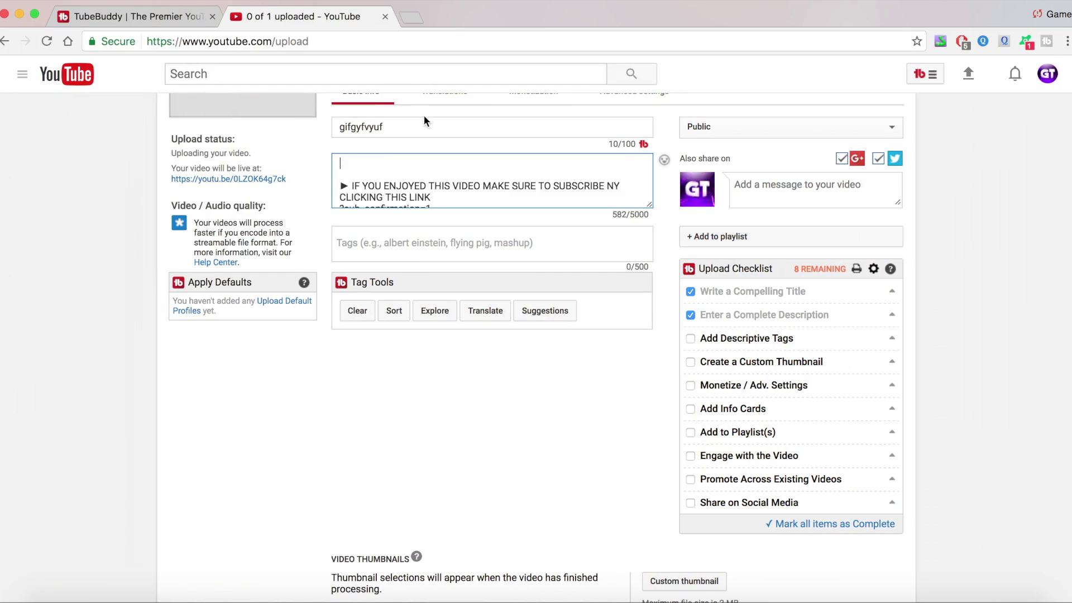
pyautogui.doubleClick(425, 117)
pyautogui.press('BackSpace')
pyautogui.scroll(3, 425, 118)
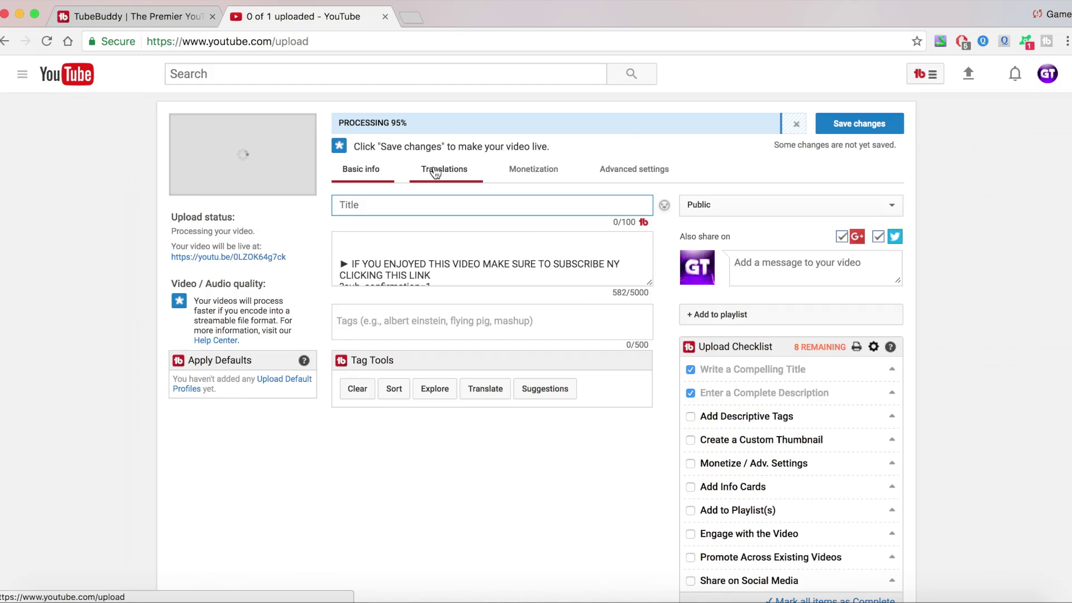
# Enter the title 'PEWDIEPIE GOT EXPOSED THE REAL TRUTH' and open Tag Explorer from the Tags field
pyautogui.write('PEWDIEPIE')
pyautogui.write('GOT E')
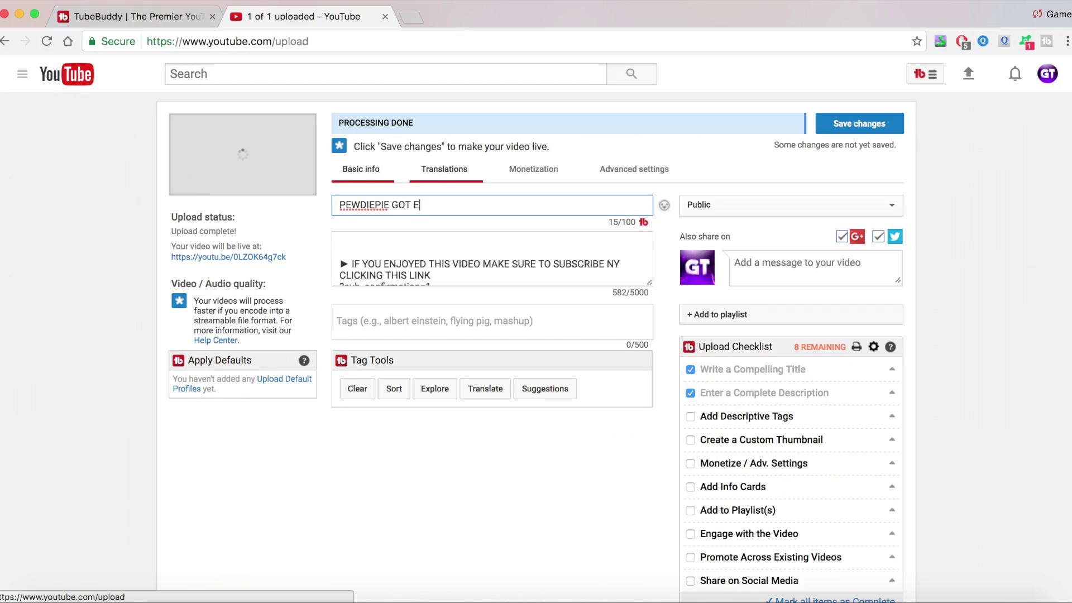
pyautogui.write('XPOSED THE REAL TRUTH')
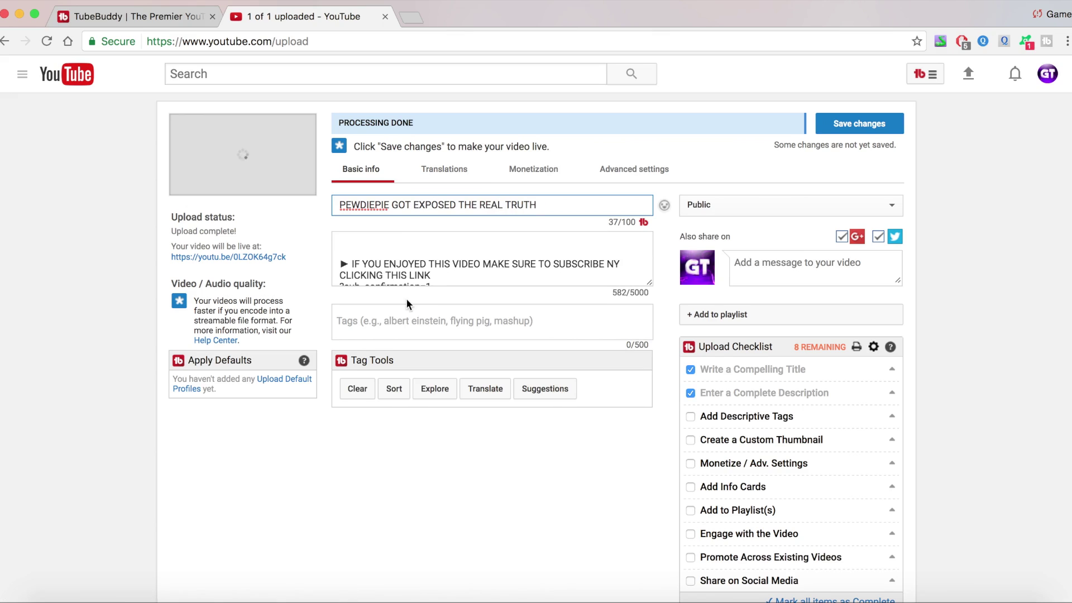
pyautogui.click(408, 322)
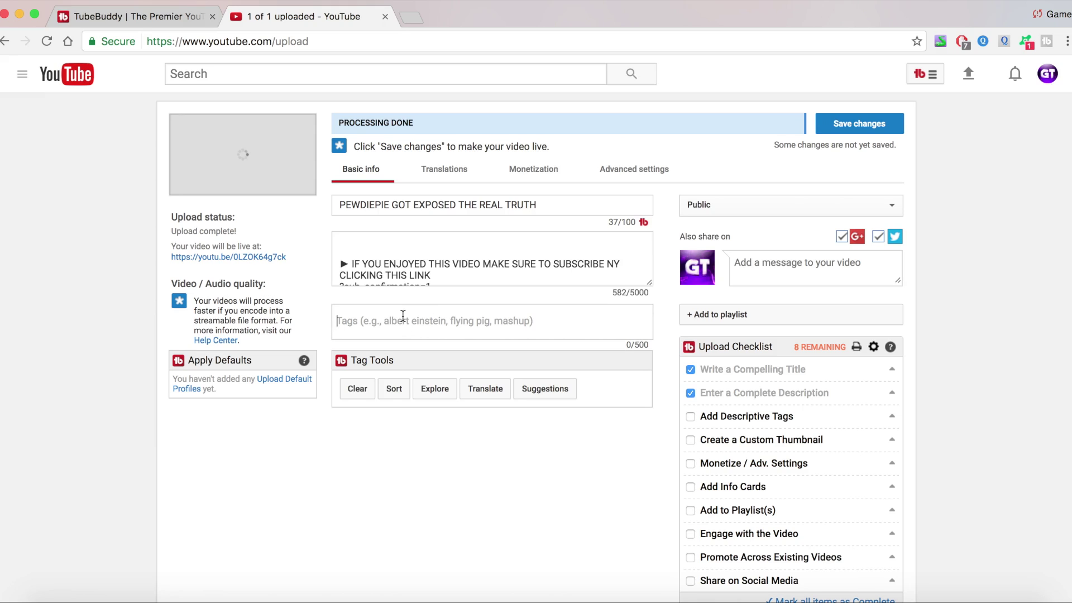
pyautogui.click(442, 389)
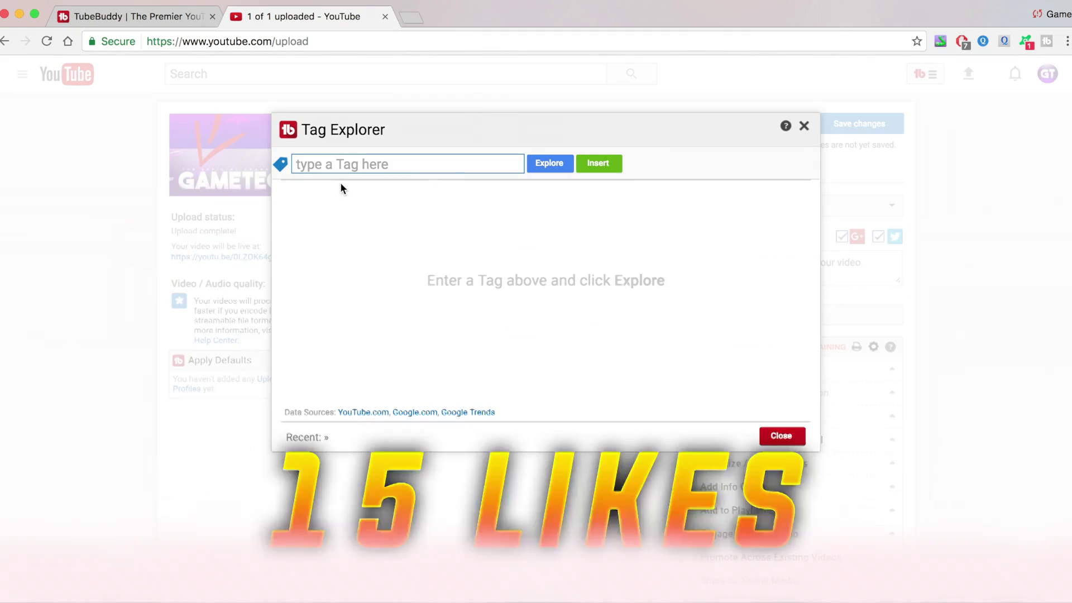
# Explore the tag 'PEWDIEPIE EXPOSED' in Tag Explorer to see its 72/100 keyword score
pyautogui.write('PEW')
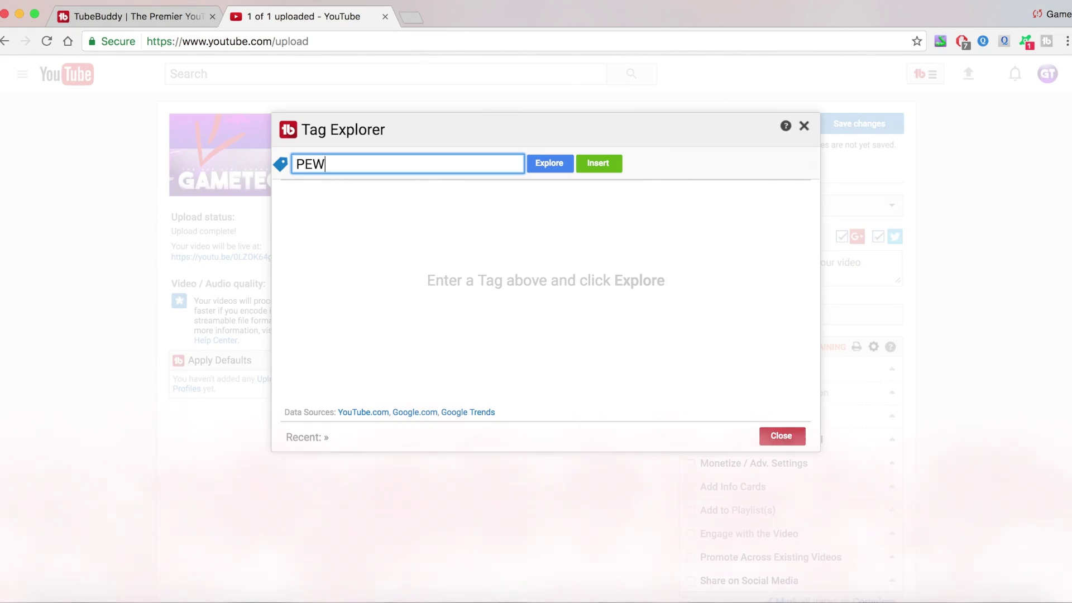
pyautogui.press('BackSpace')
pyautogui.press('BackSpace')
pyautogui.press('BackSpace')
pyautogui.write('PEWDIEPIE E')
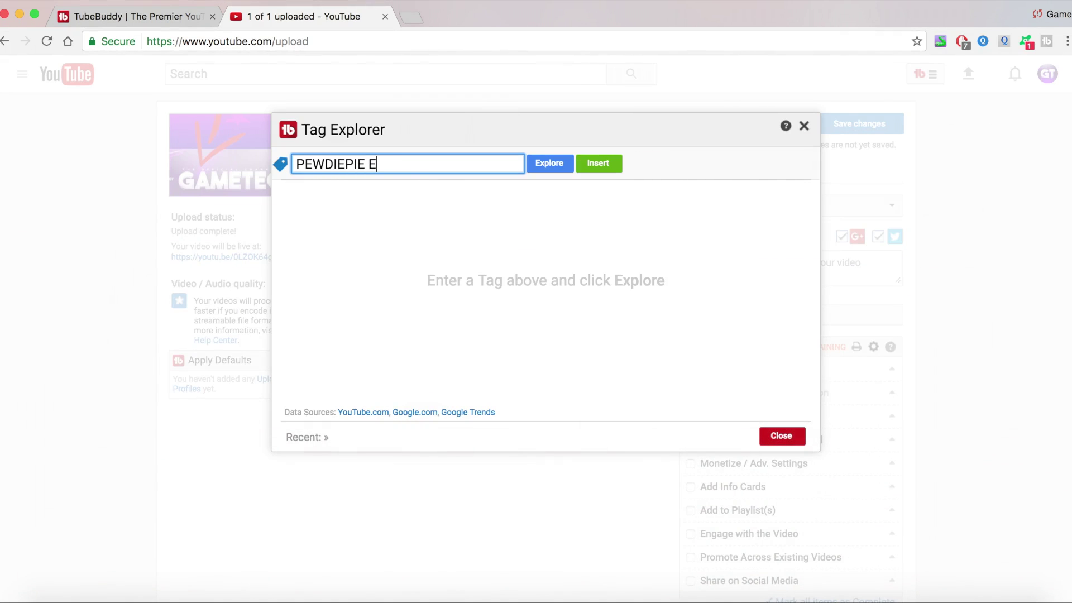
pyautogui.write('XPOSED')
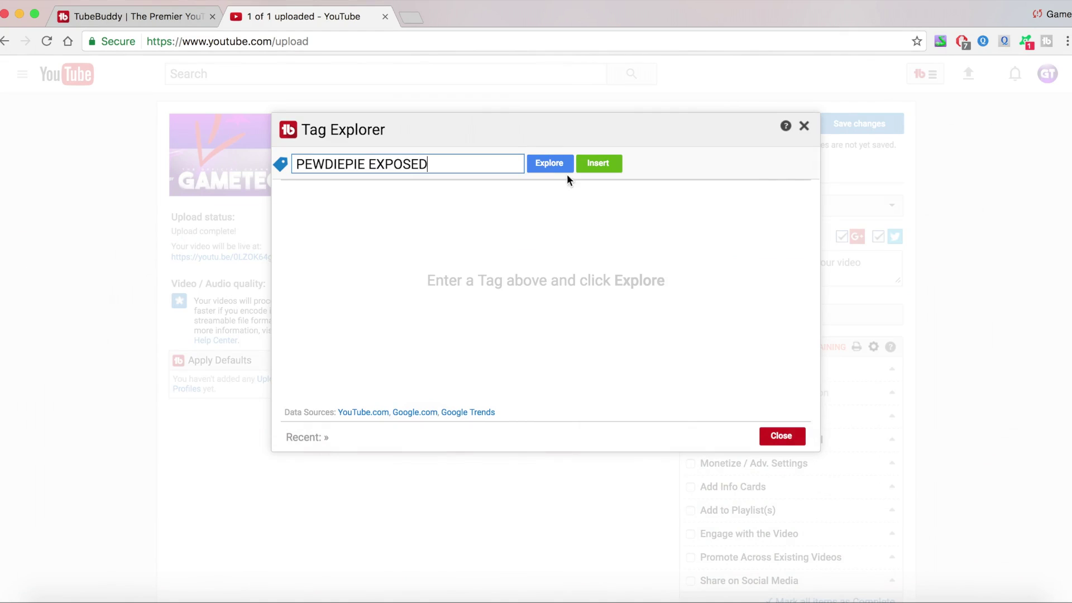
pyautogui.click(560, 175)
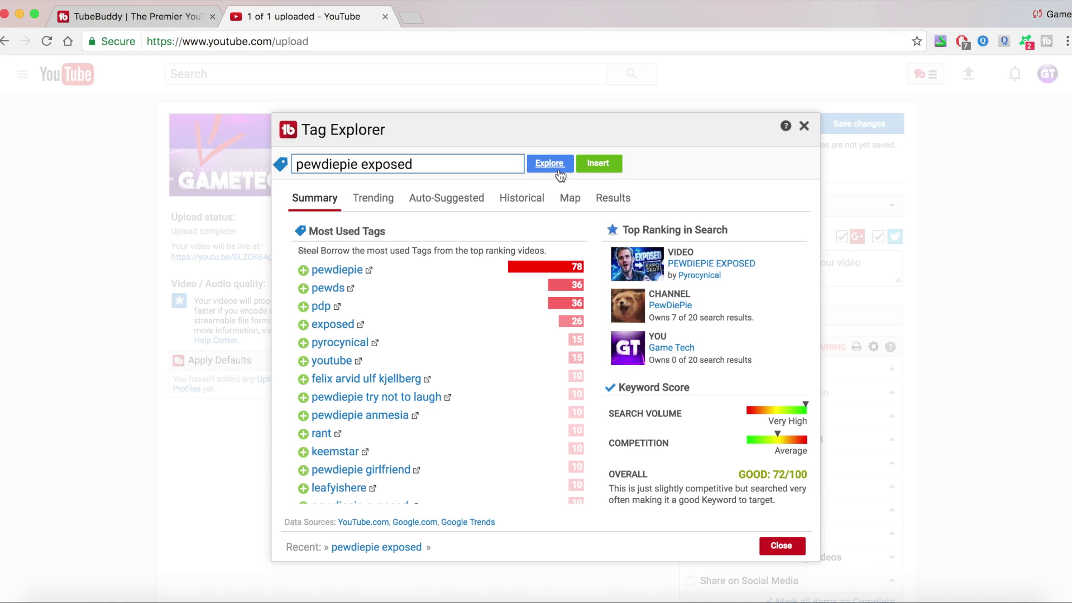
pyautogui.scroll(-10, 525, 340)
pyautogui.scroll(12, 525, 340)
pyautogui.scroll(-10, 525, 340)
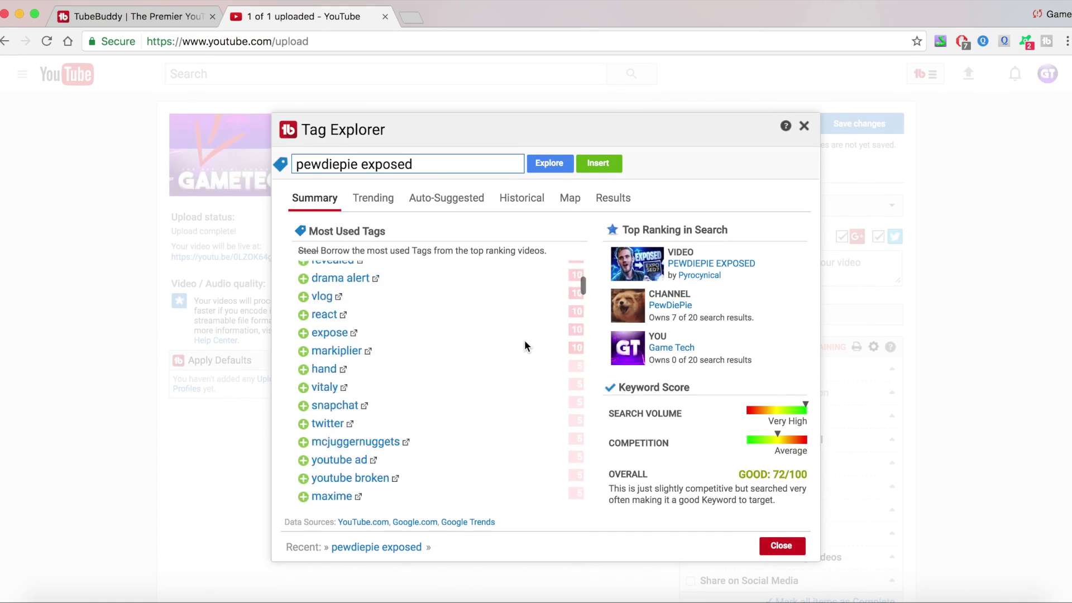
pyautogui.scroll(12, 524, 340)
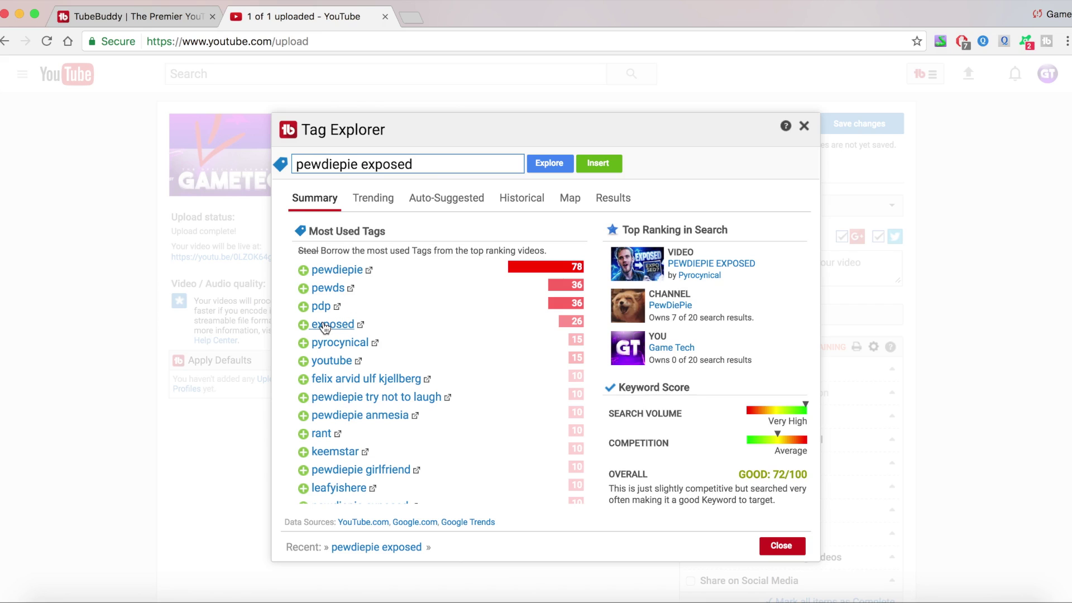
pyautogui.click(303, 271)
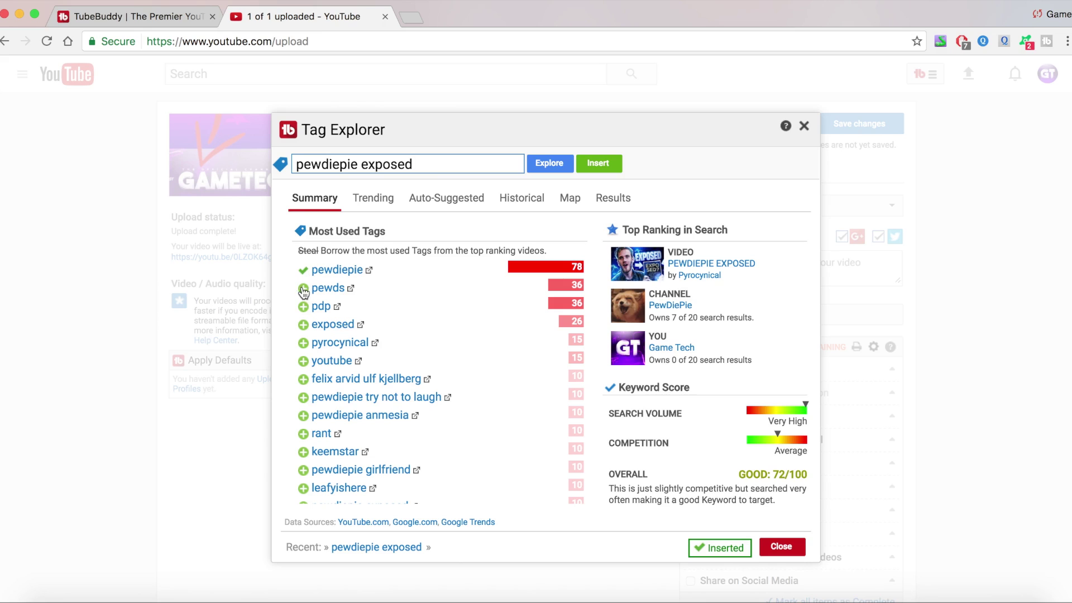
pyautogui.click(303, 289)
pyautogui.click(303, 306)
pyautogui.click(303, 324)
pyautogui.click(303, 343)
pyautogui.click(304, 362)
pyautogui.click(304, 379)
pyautogui.click(303, 398)
pyautogui.click(303, 416)
pyautogui.click(304, 434)
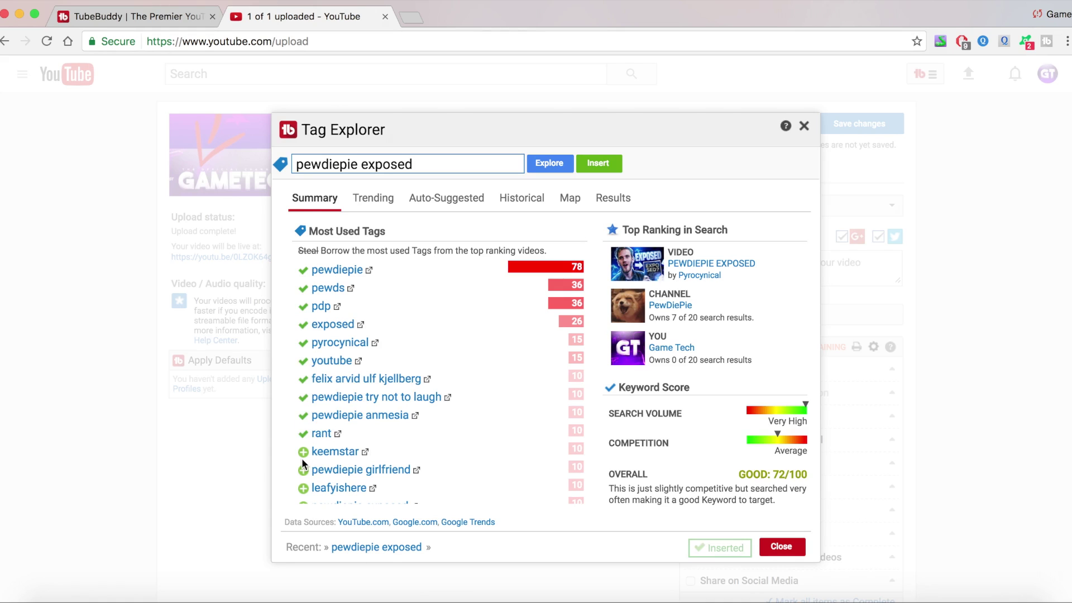
pyautogui.scroll(-10, 388, 424)
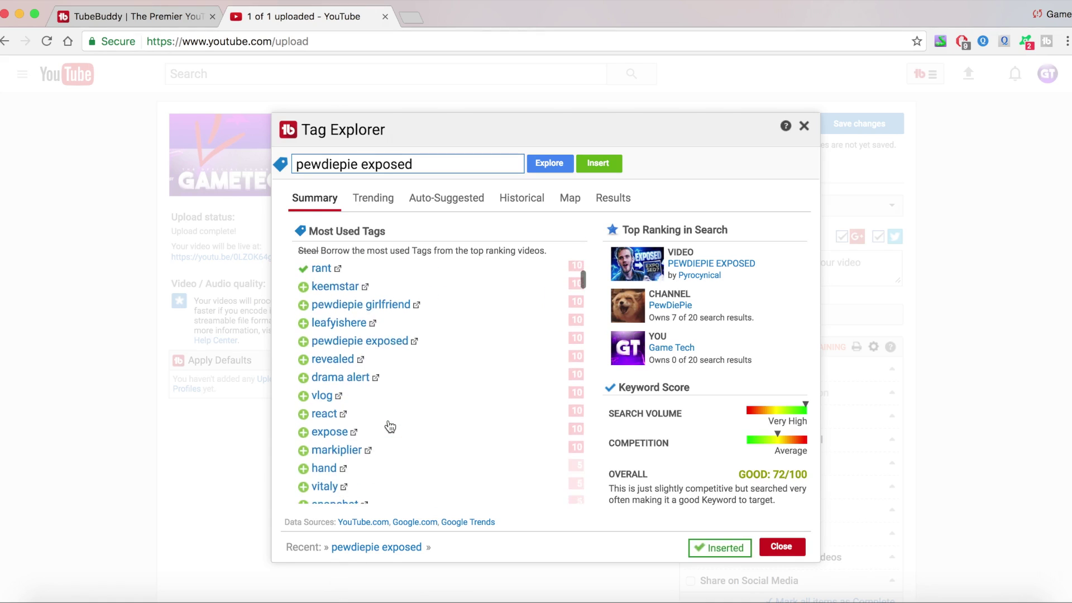
pyautogui.scroll(-15, 388, 423)
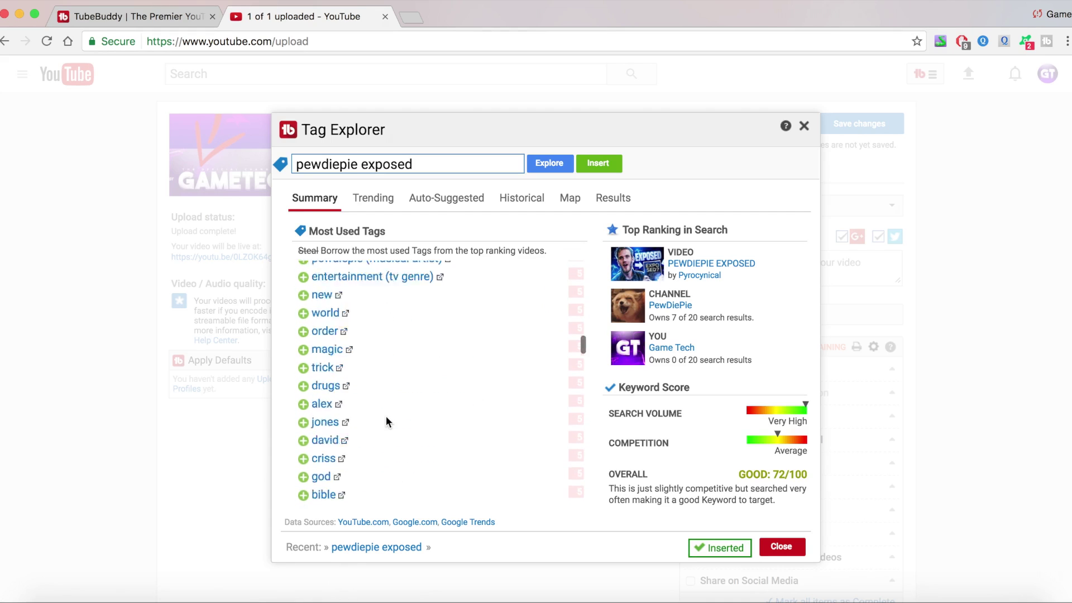
pyautogui.scroll(20, 386, 415)
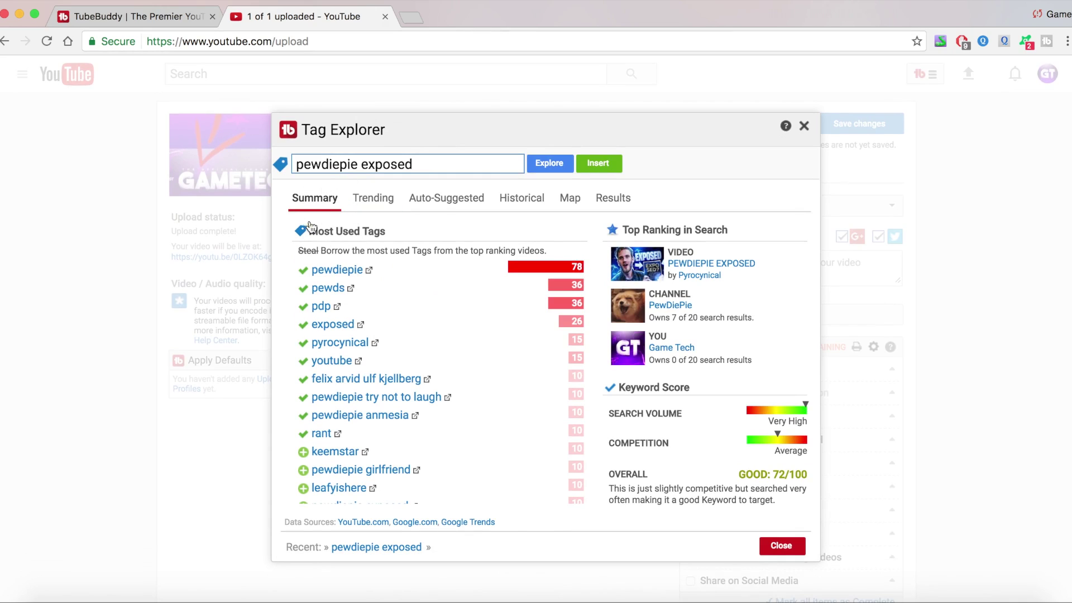
# View the Trending queries, then the Auto-Suggested YouTube and Google tags for 'pewdiepie exposed'
pyautogui.click(374, 203)
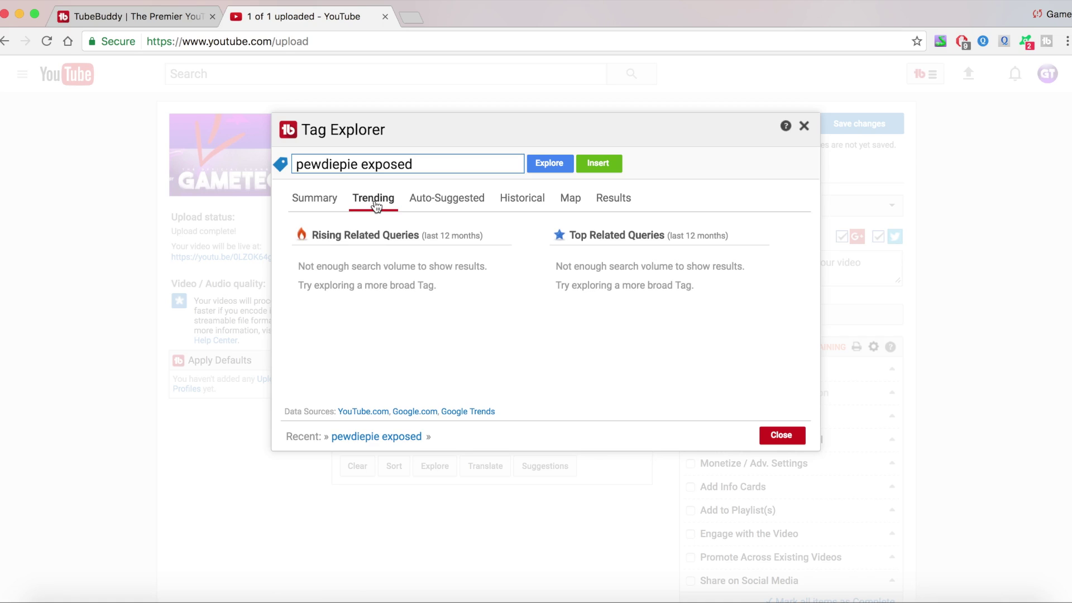
pyautogui.click(435, 196)
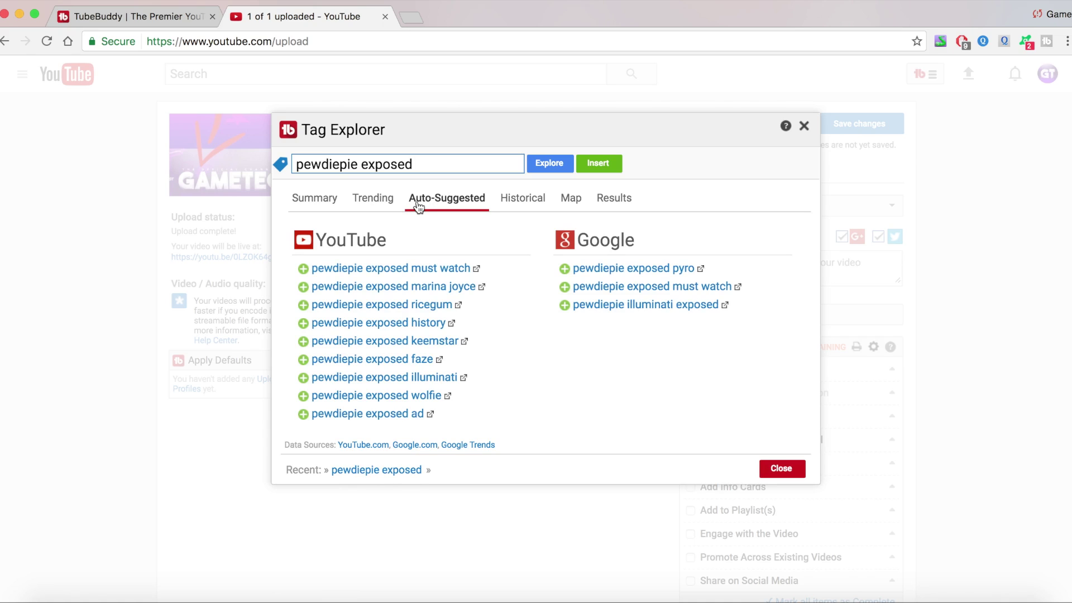
pyautogui.scroll(-5, 371, 296)
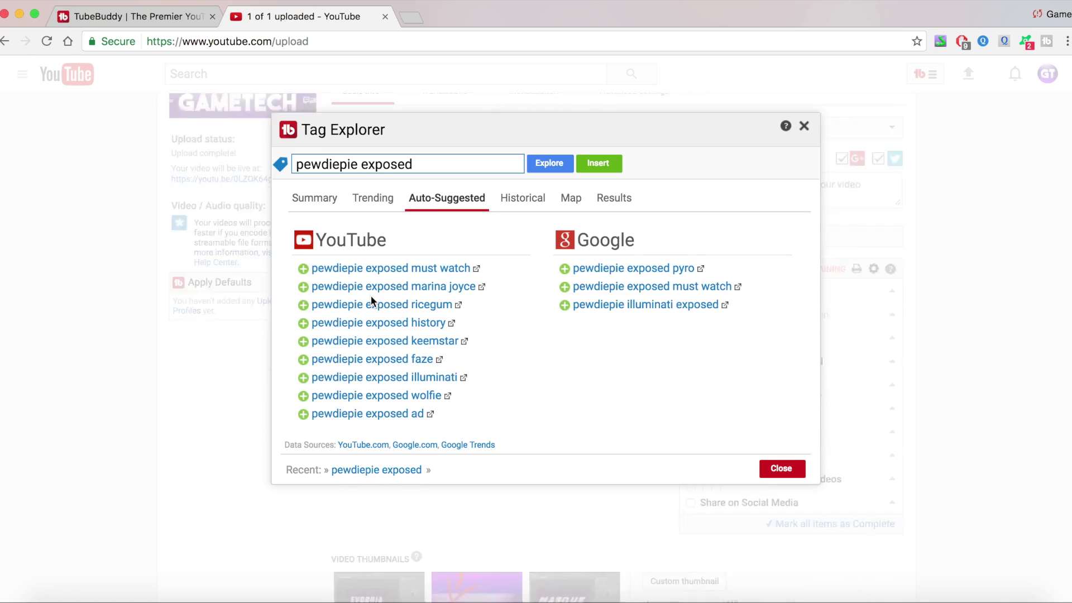
pyautogui.scroll(5, 371, 296)
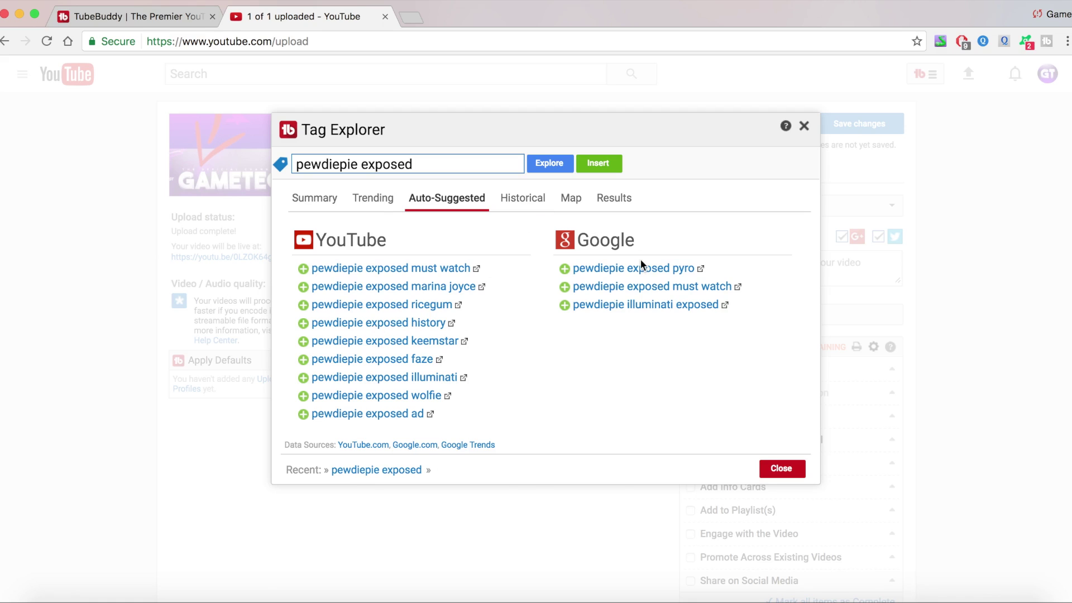
# Check the Historical chart and Map, then view Results showing about 242,000 videos
pyautogui.click(527, 210)
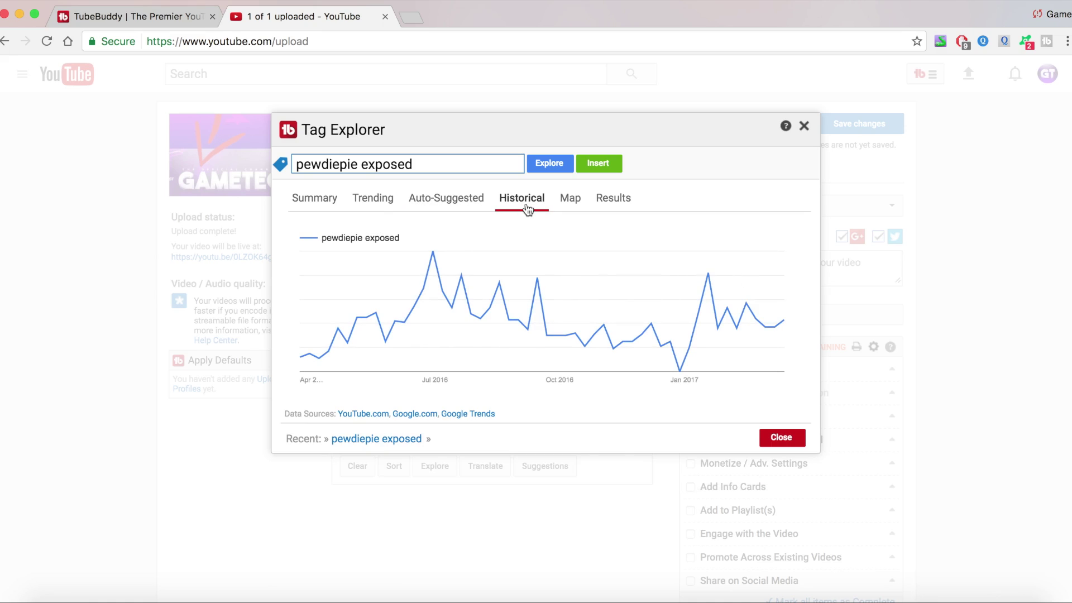
pyautogui.moveTo(708, 279)
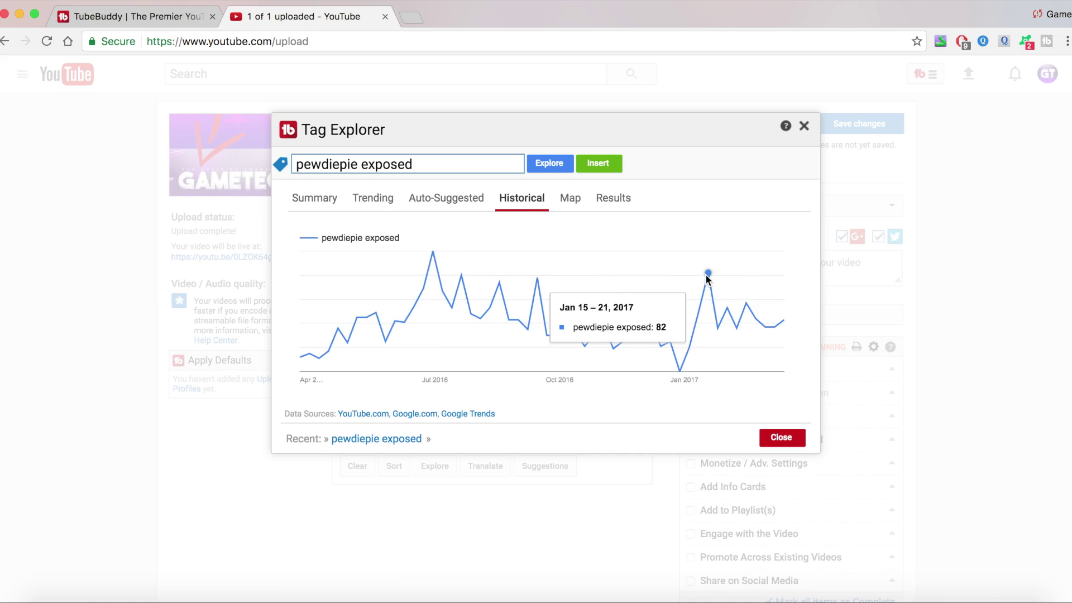
pyautogui.moveTo(532, 332)
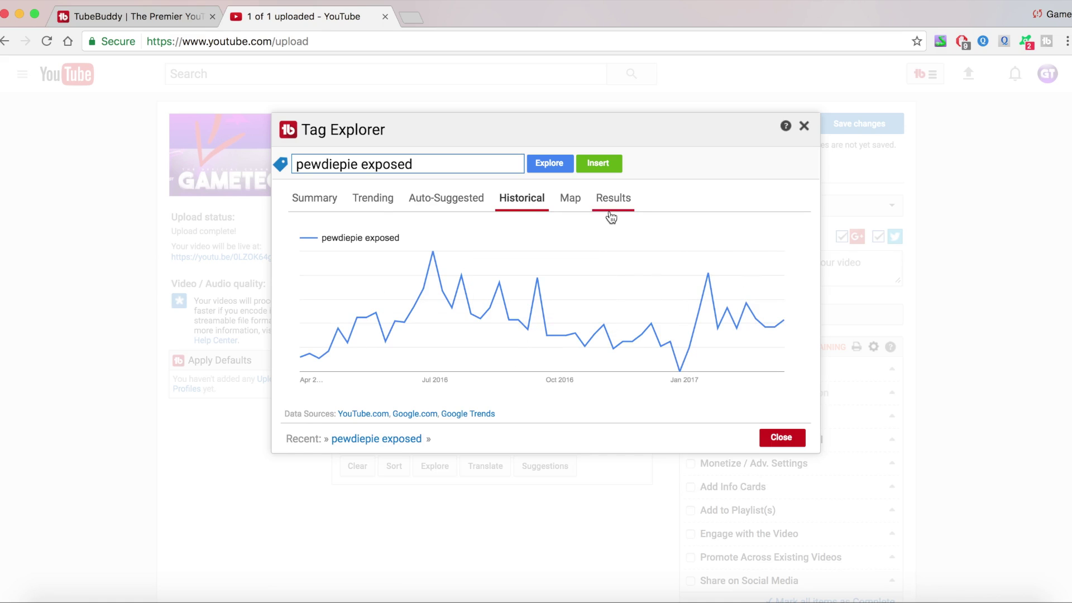
pyautogui.click(576, 204)
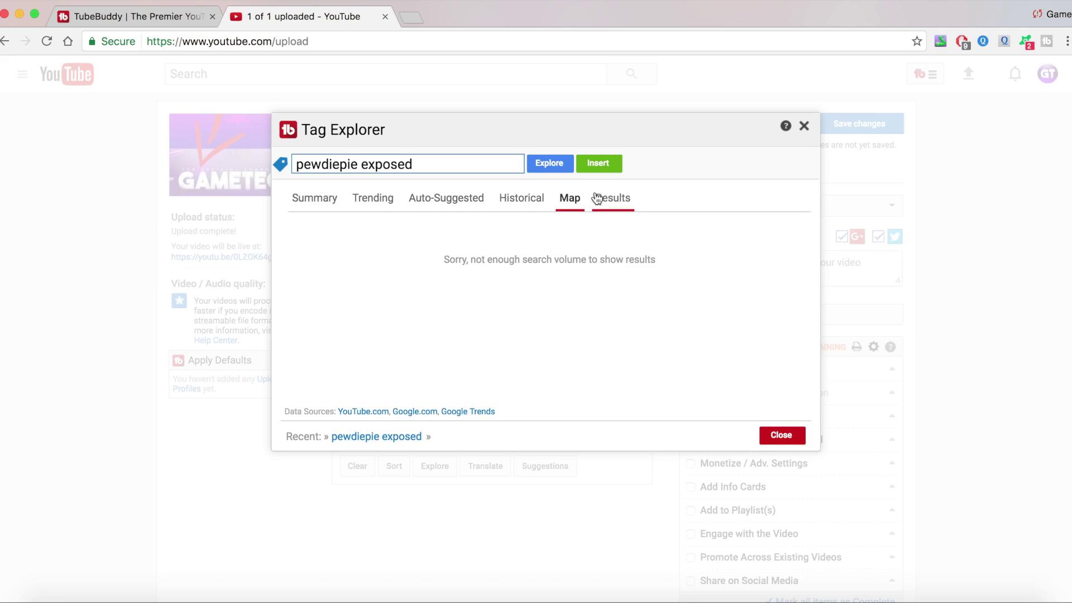
pyautogui.click(625, 201)
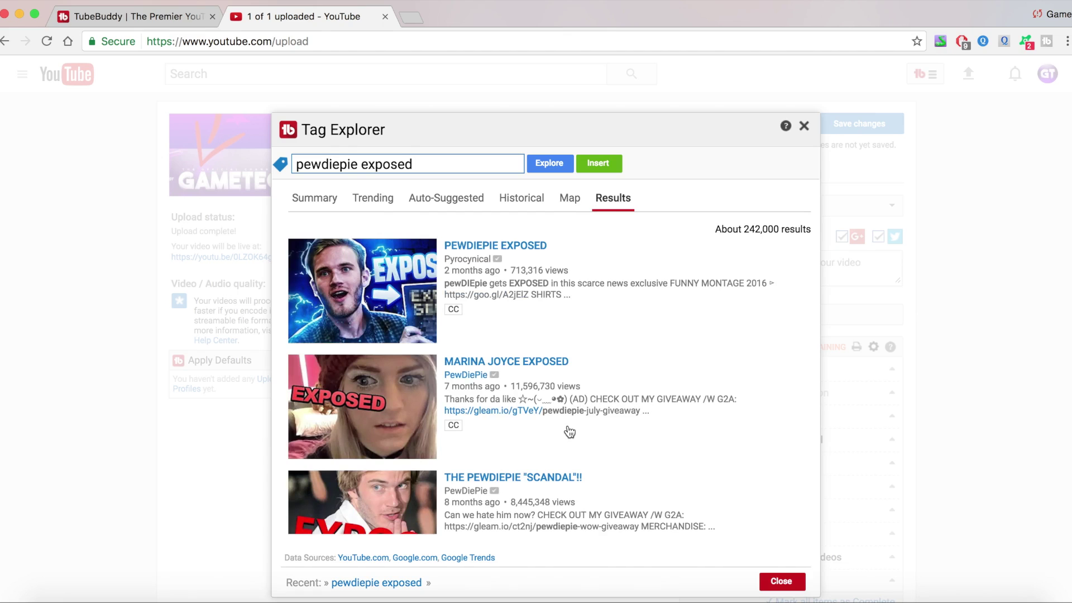
pyautogui.scroll(-10, 567, 433)
pyautogui.scroll(15, 568, 432)
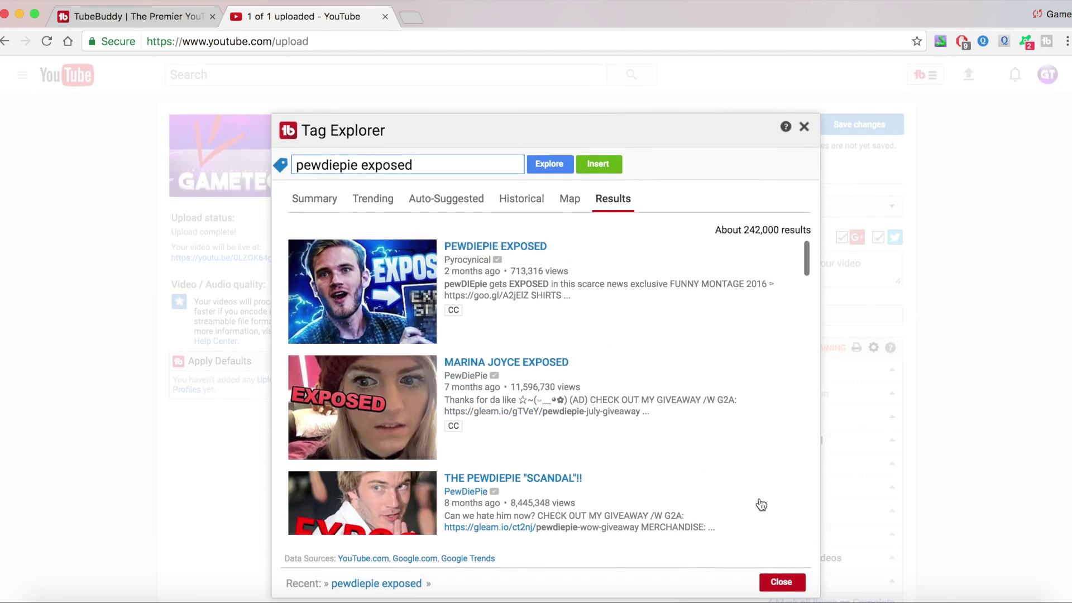
# Close Tag Explorer and erase stray characters typed into the tags box
pyautogui.click(780, 582)
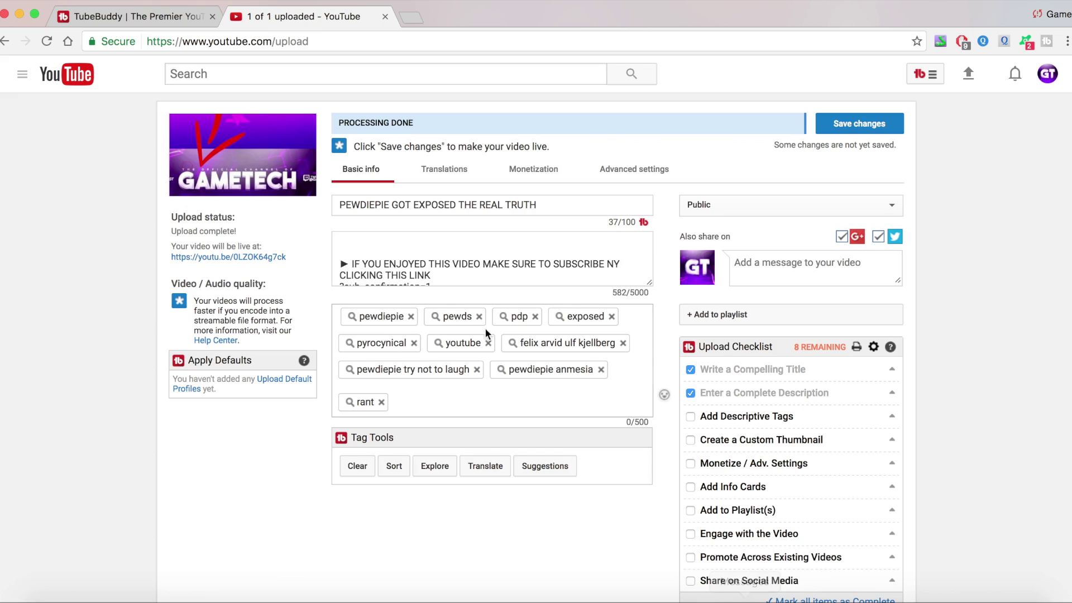
pyautogui.click(472, 400)
pyautogui.write('BHH=')
pyautogui.press('BackSpace')
pyautogui.press('BackSpace')
pyautogui.press('BackSpace')
pyautogui.press('BackSpace')
pyautogui.click(485, 466)
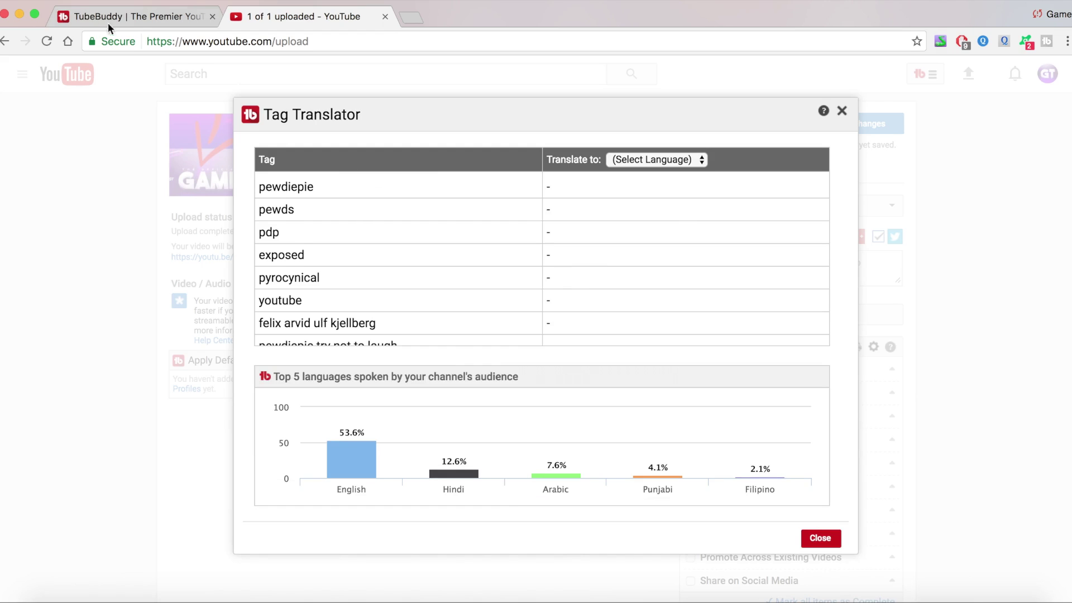
pyautogui.doubleClick(301, 185)
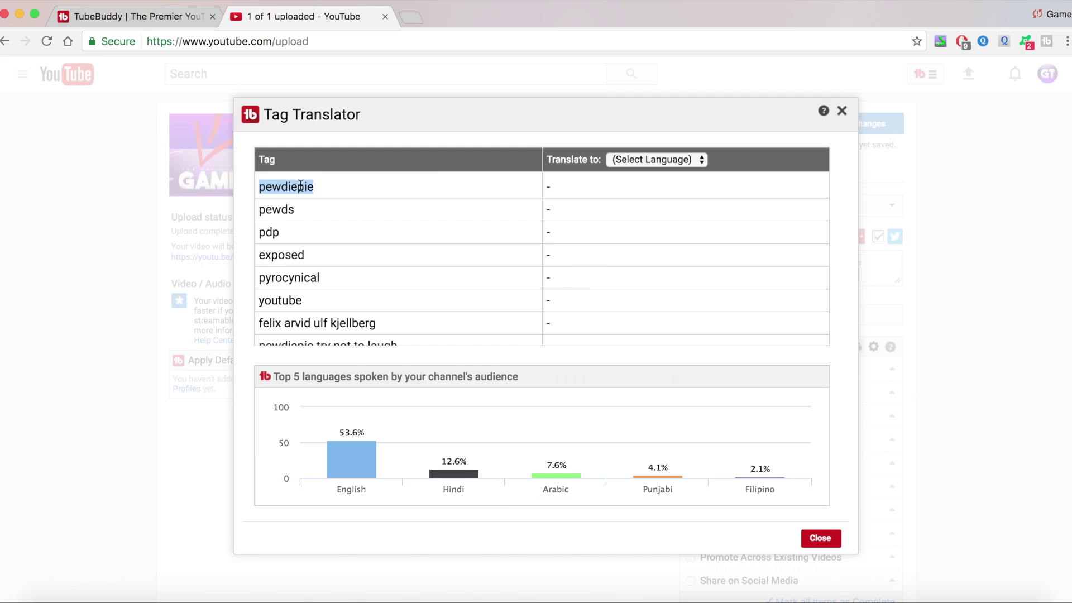
pyautogui.click(635, 163)
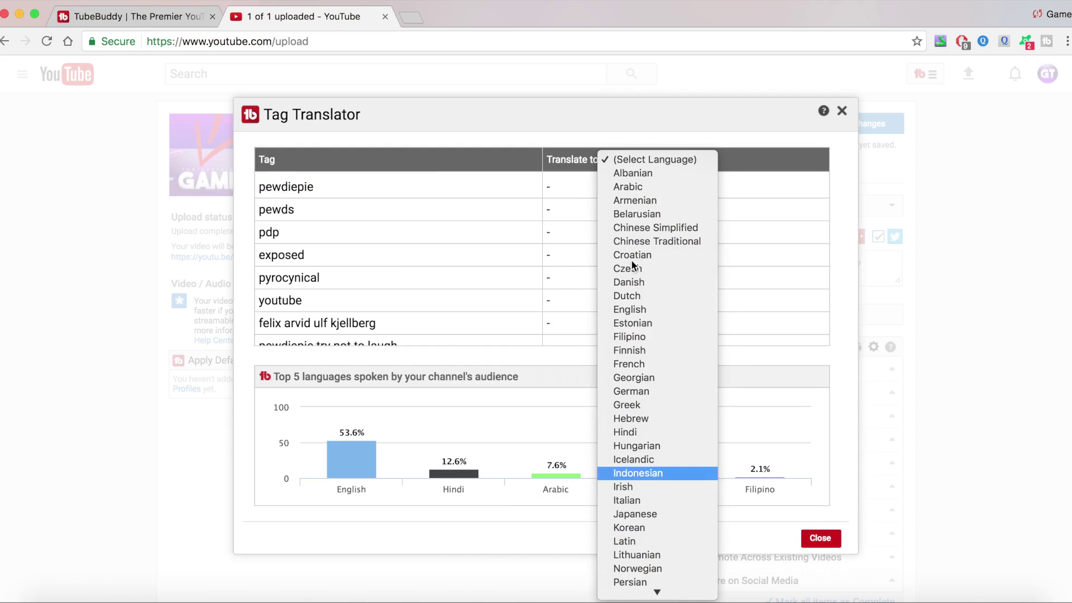
pyautogui.scroll(-1, 630, 341)
pyautogui.click(630, 422)
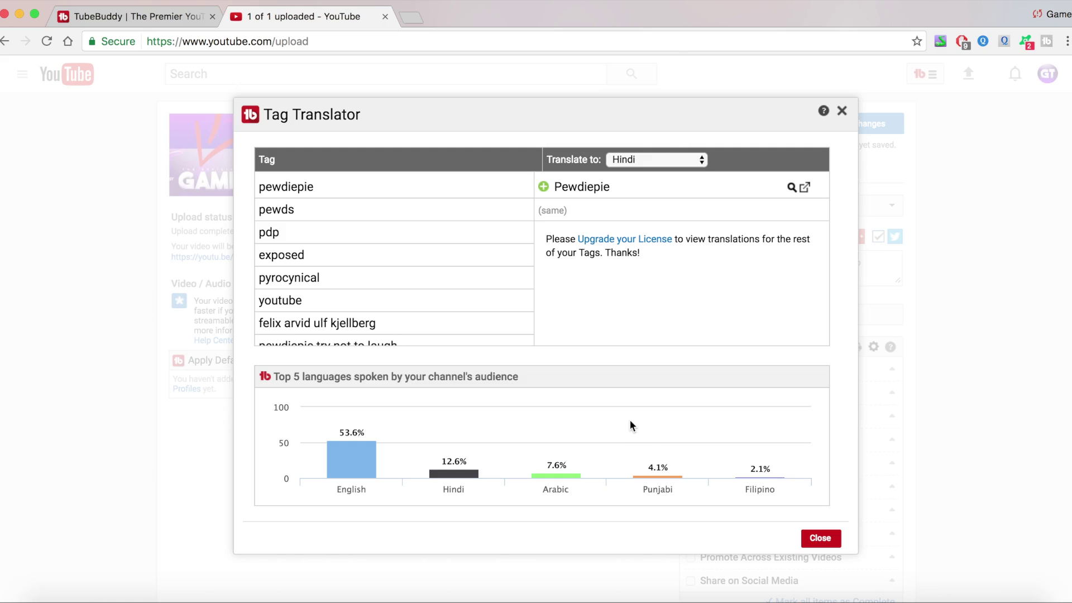
pyautogui.click(819, 538)
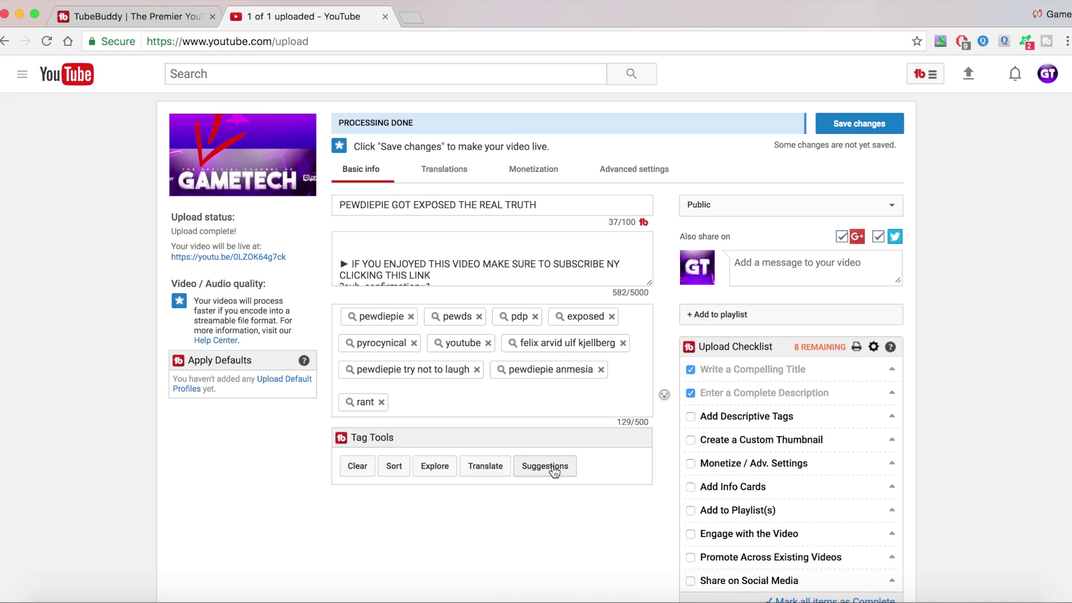
pyautogui.click(555, 468)
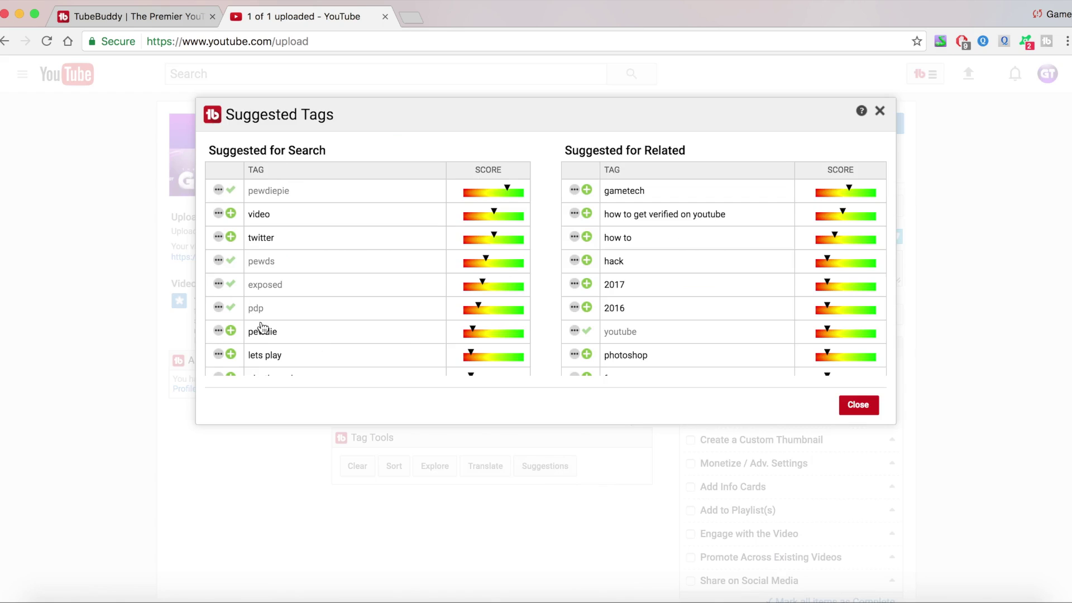
pyautogui.scroll(-10, 258, 319)
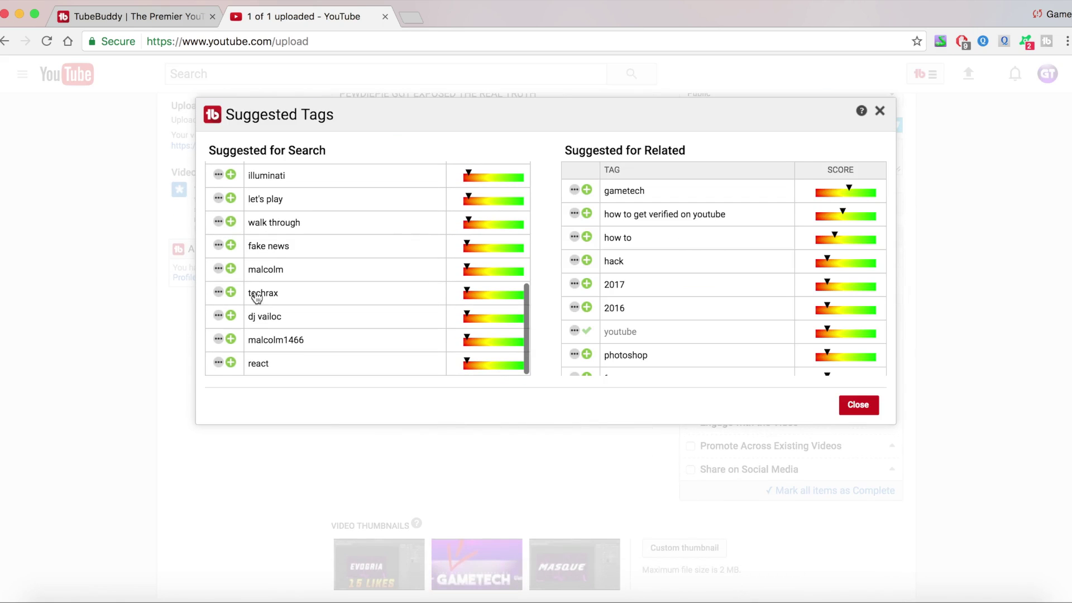
pyautogui.click(849, 404)
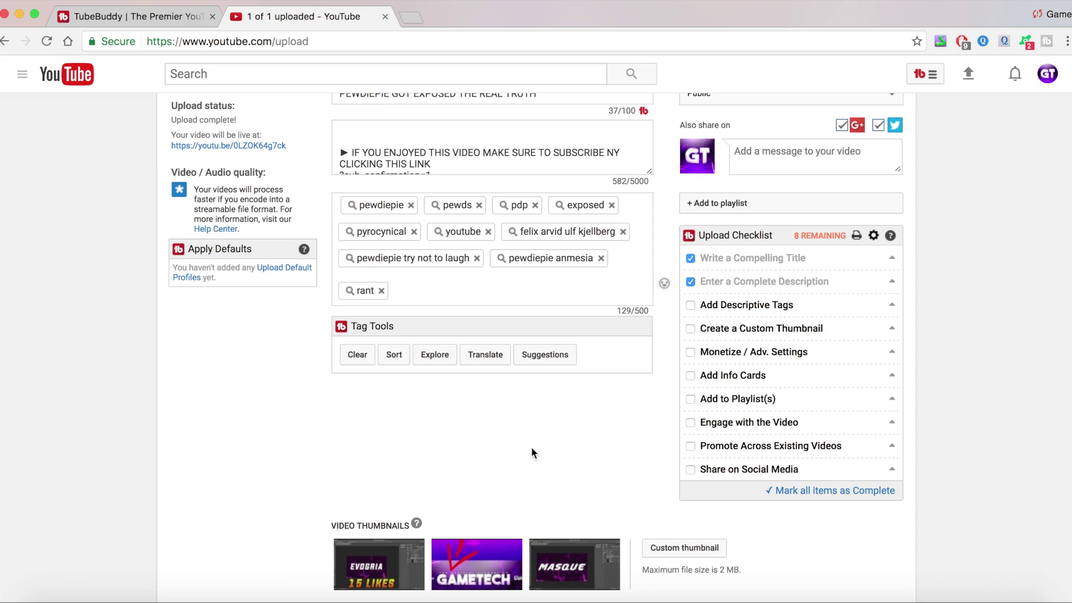
# Leave the upload page and open the 'How To Make your Channel Discoverable in Search!' video from My channel's Videos
pyautogui.click(394, 355)
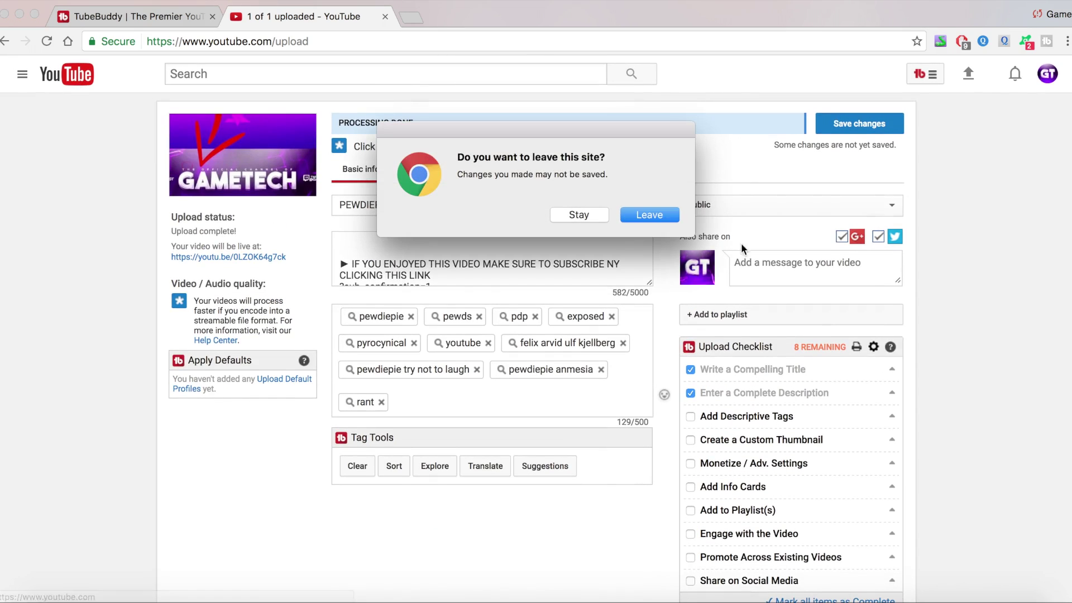
pyautogui.click(664, 220)
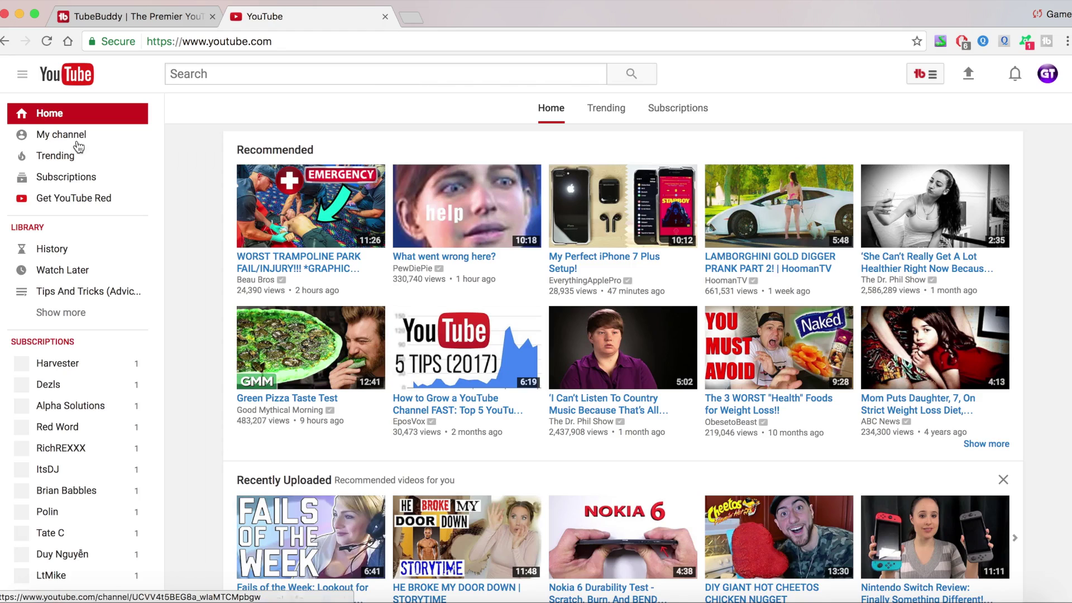
pyautogui.click(79, 145)
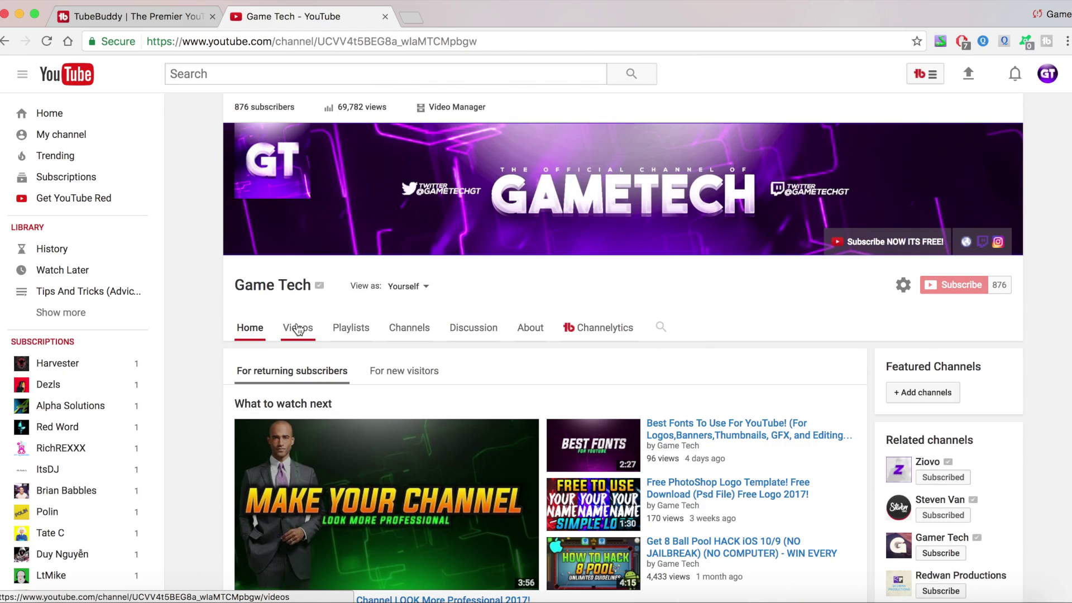
pyautogui.click(298, 329)
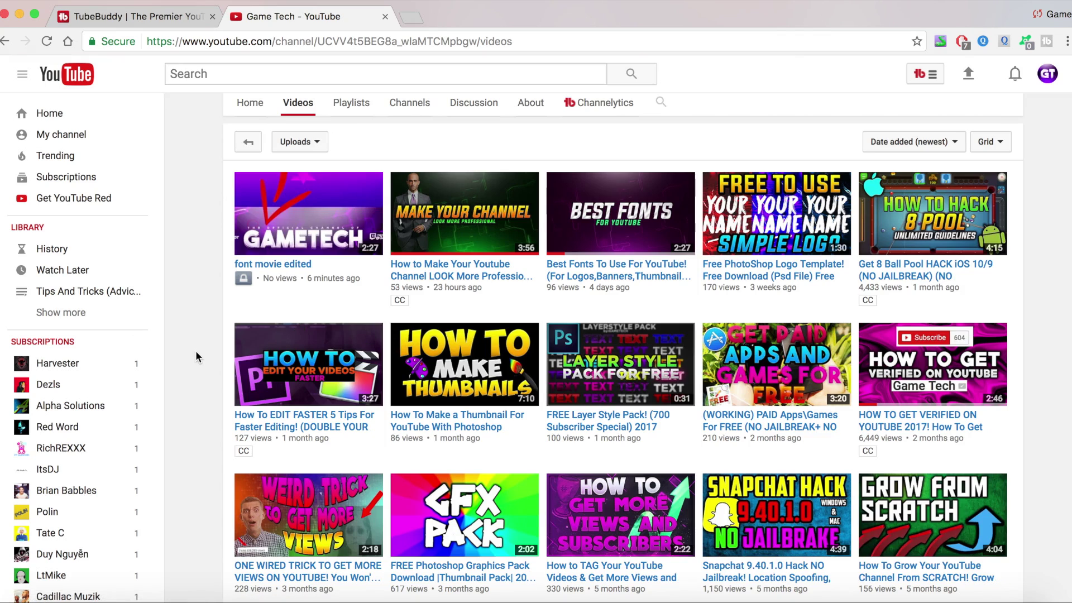
pyautogui.scroll(-5, 195, 351)
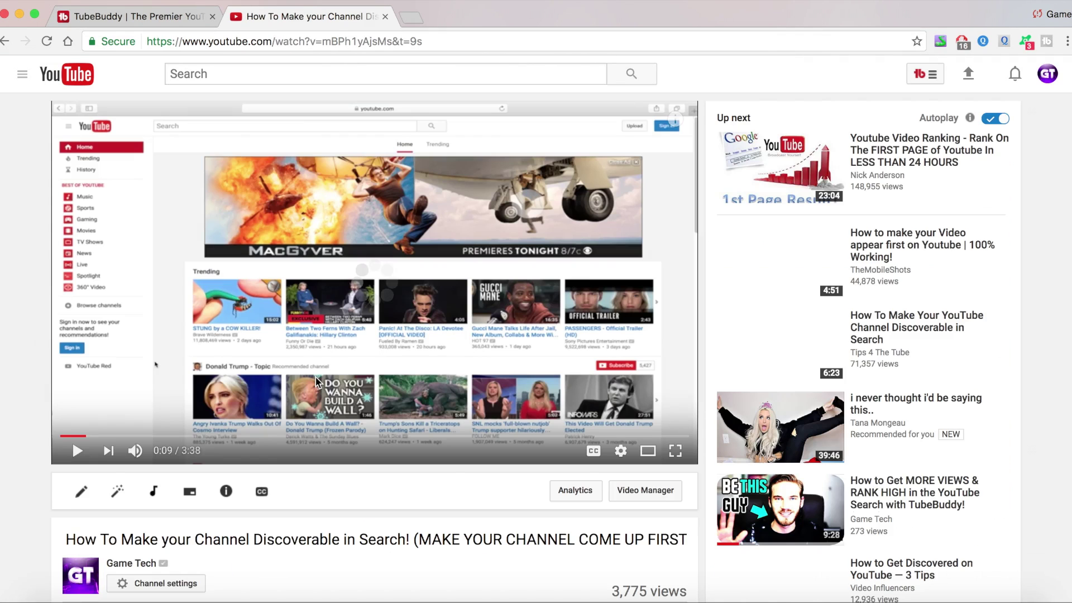
# Open the TubeBuddy Stats tab showing $5.66 estimated earnings, 4.72% engagement and 88.5% likes
pyautogui.scroll(-6, 318, 382)
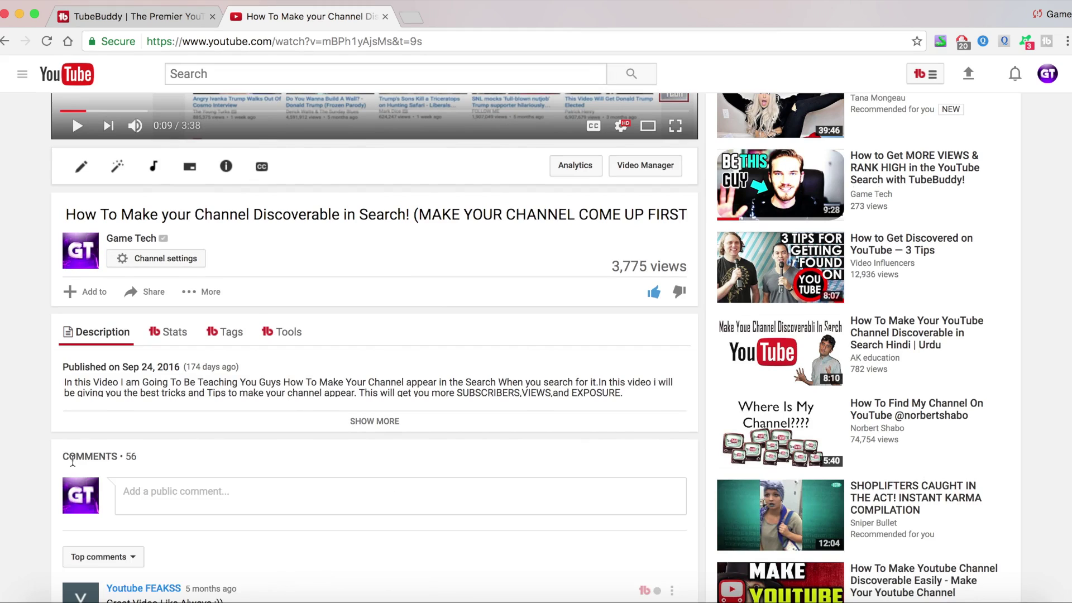
pyautogui.click(159, 335)
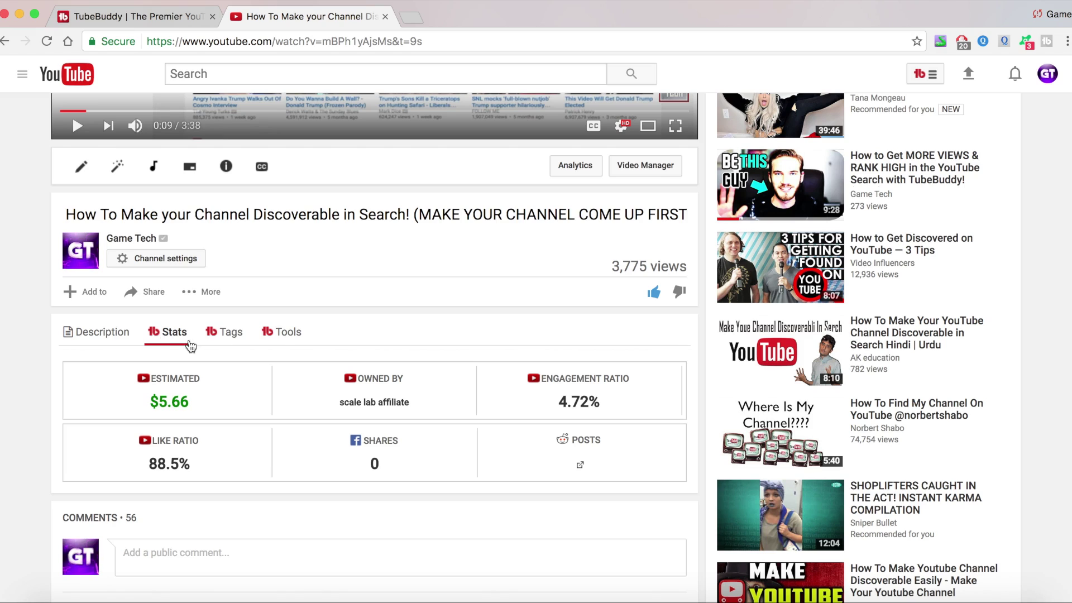
# Open the TubeBuddy Tags tab listing tags like 'discoverable' with search rankings loading
pyautogui.click(230, 333)
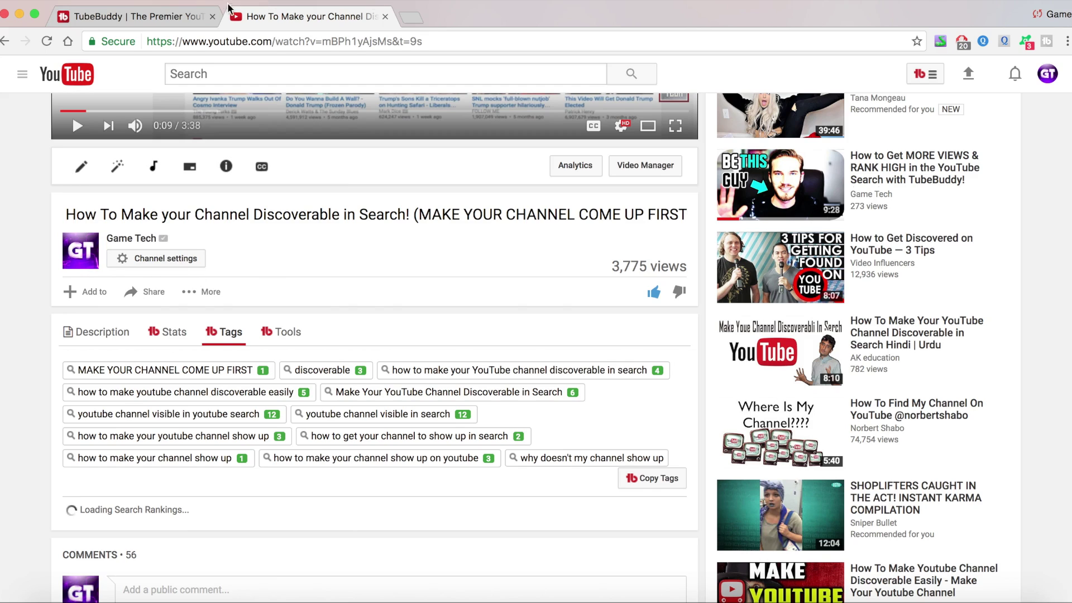
# Open a new tab and reach the YouTube home page through a Google search for 'youtube'
pyautogui.click(417, 17)
pyautogui.write('YOU')
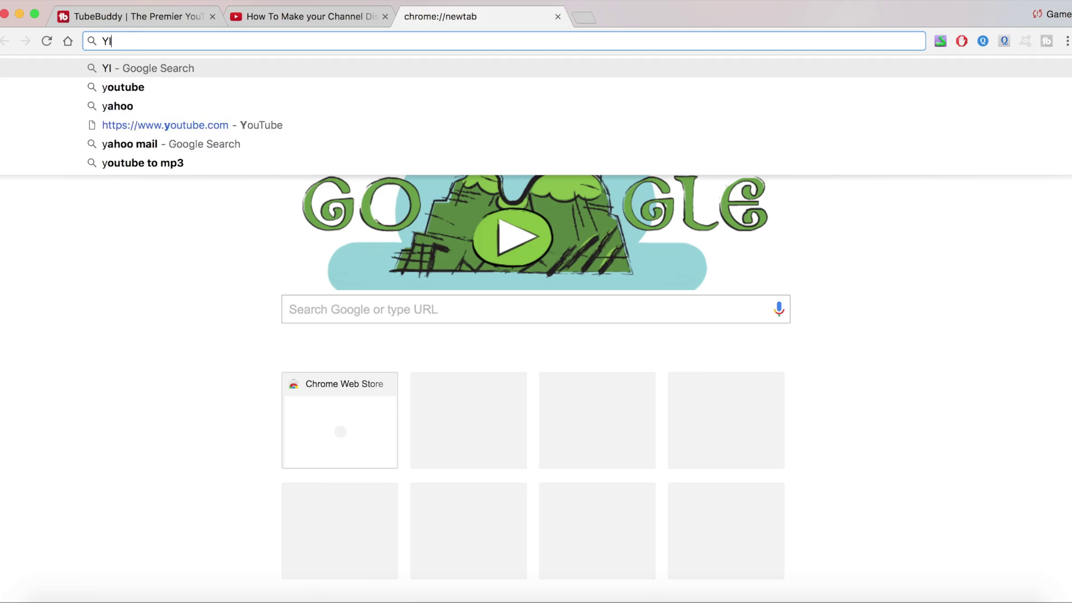
pyautogui.press('BackSpace')
pyautogui.press('BackSpace')
pyautogui.write('OUTUBE')
pyautogui.press('Return')
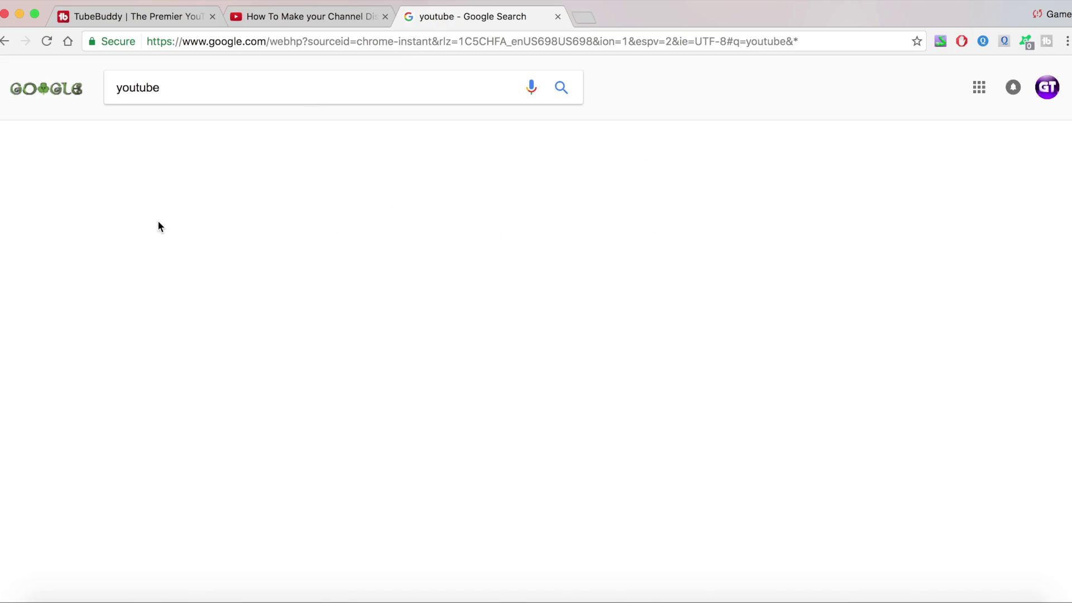
pyautogui.click(143, 197)
pyautogui.click(346, 22)
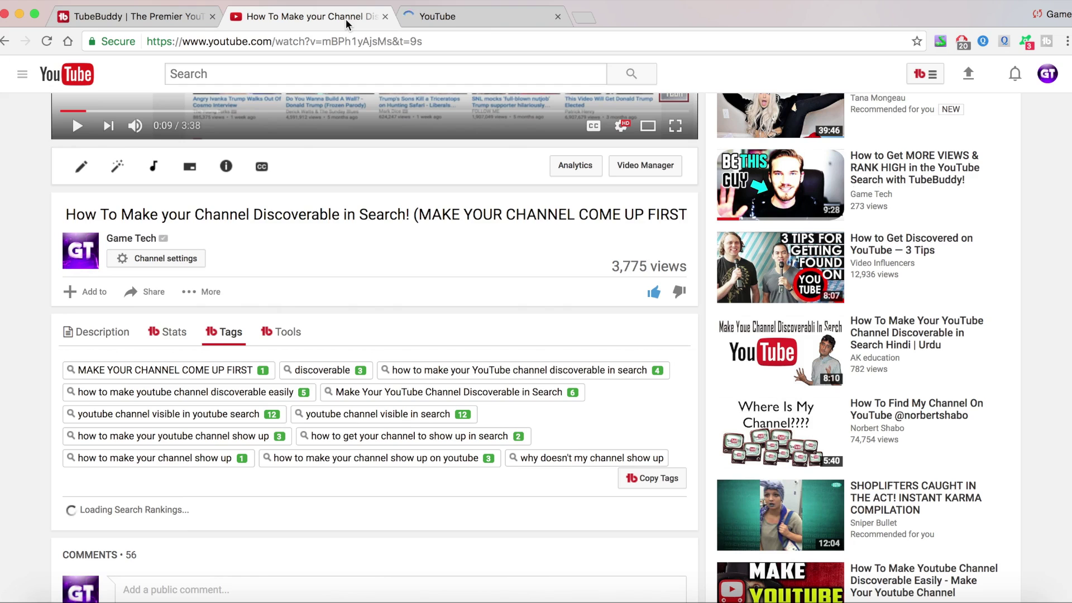
pyautogui.click(458, 20)
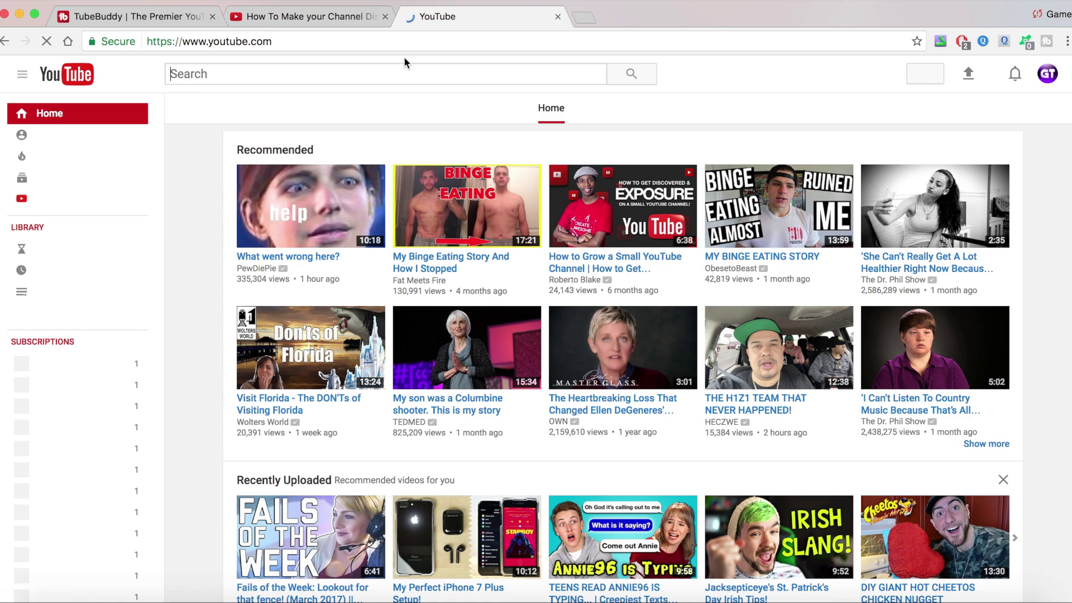
# Search YouTube for 'make your channel come up first' using the 'MAKE YOUR CH' suggestion
pyautogui.write('MAKE YOUR CH')
pyautogui.click(387, 96)
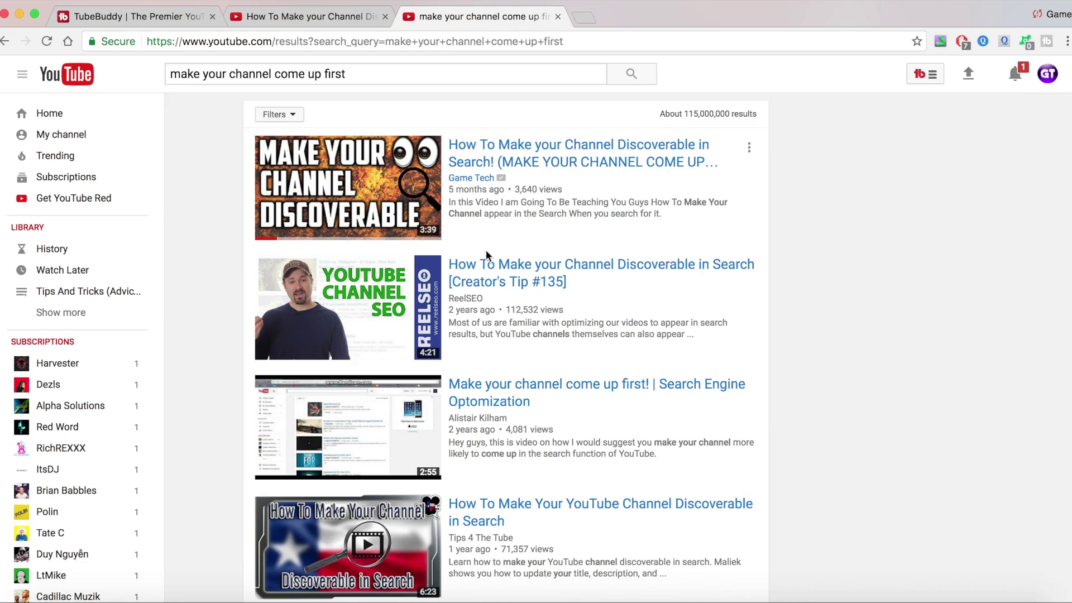
pyautogui.moveTo(476, 305)
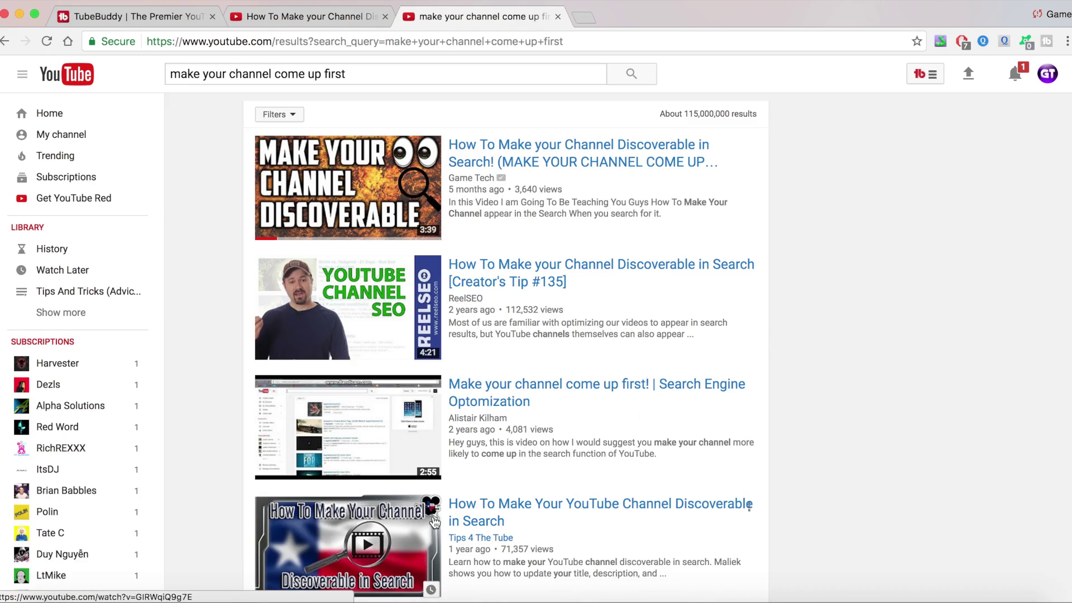
pyautogui.click(477, 539)
pyautogui.moveTo(477, 540)
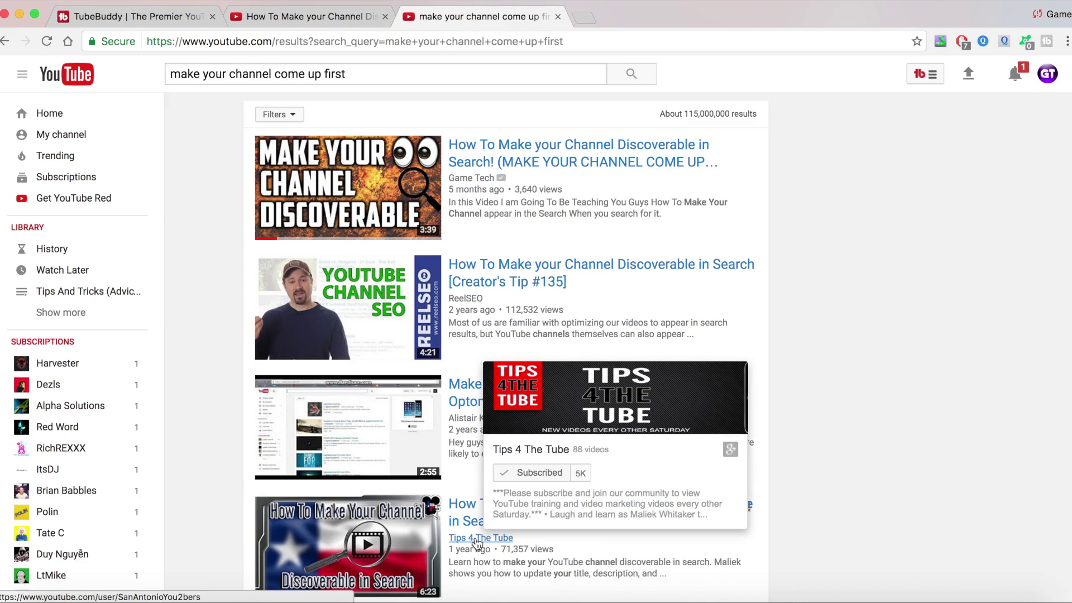
# Check the channel's subscriber count in the account panel, then close it
pyautogui.click(1048, 73)
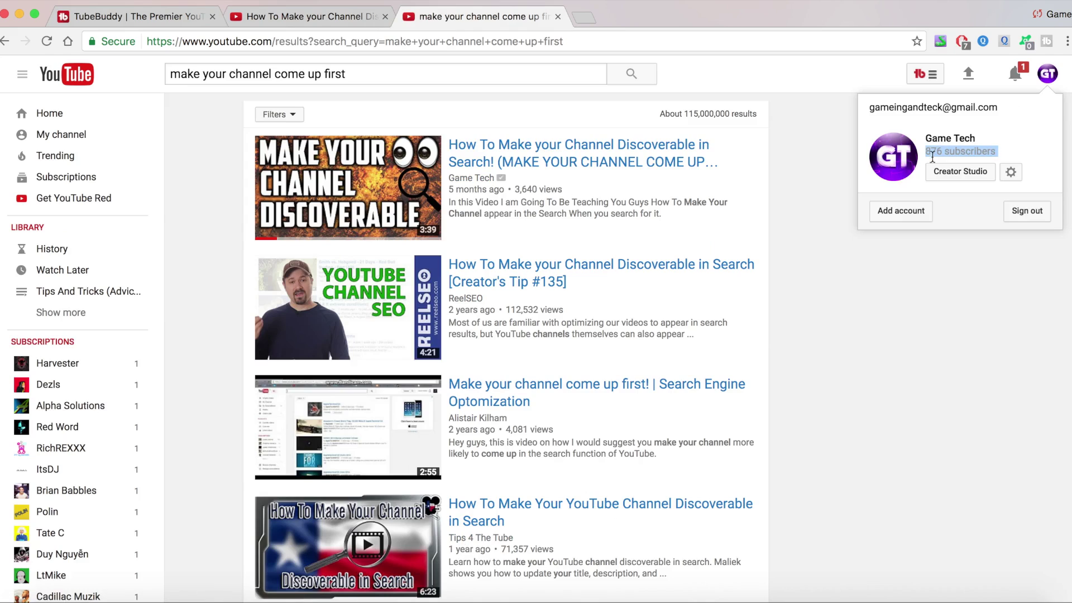
pyautogui.click(900, 301)
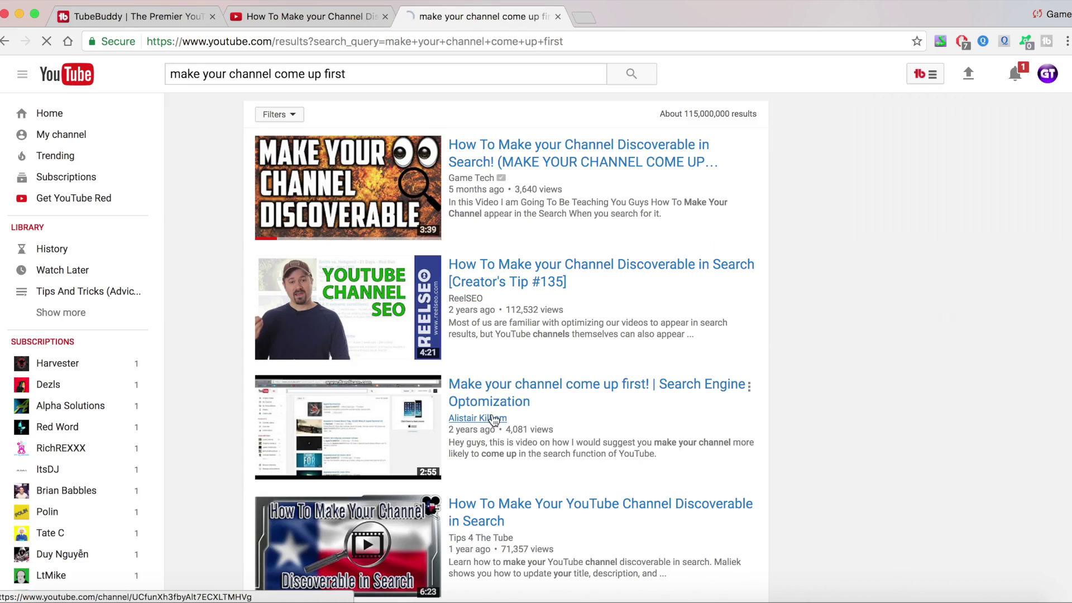
pyautogui.moveTo(493, 420)
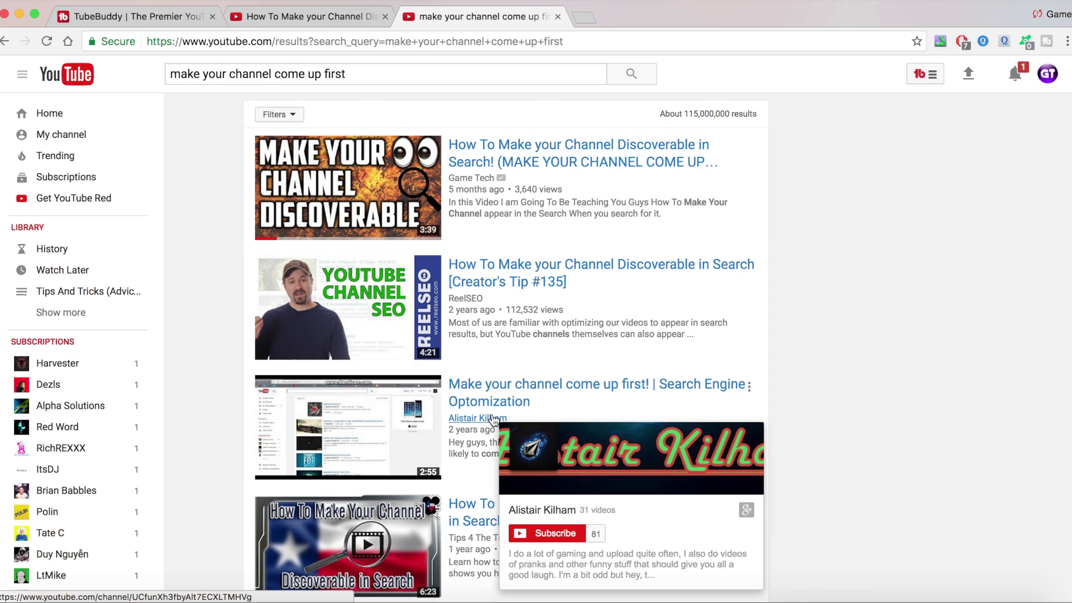
# Scroll through the 'make your channel come up first' results, checking channel names, then return to the top
pyautogui.scroll(-1, 493, 420)
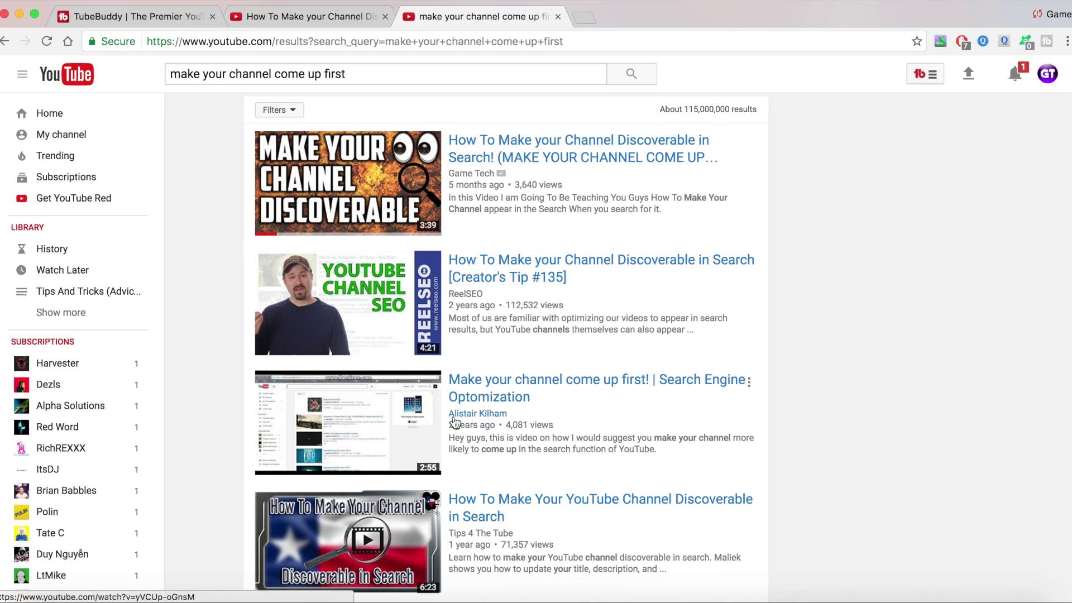
pyautogui.scroll(-1, 445, 441)
pyautogui.scroll(-5, 445, 440)
pyautogui.scroll(-1, 445, 442)
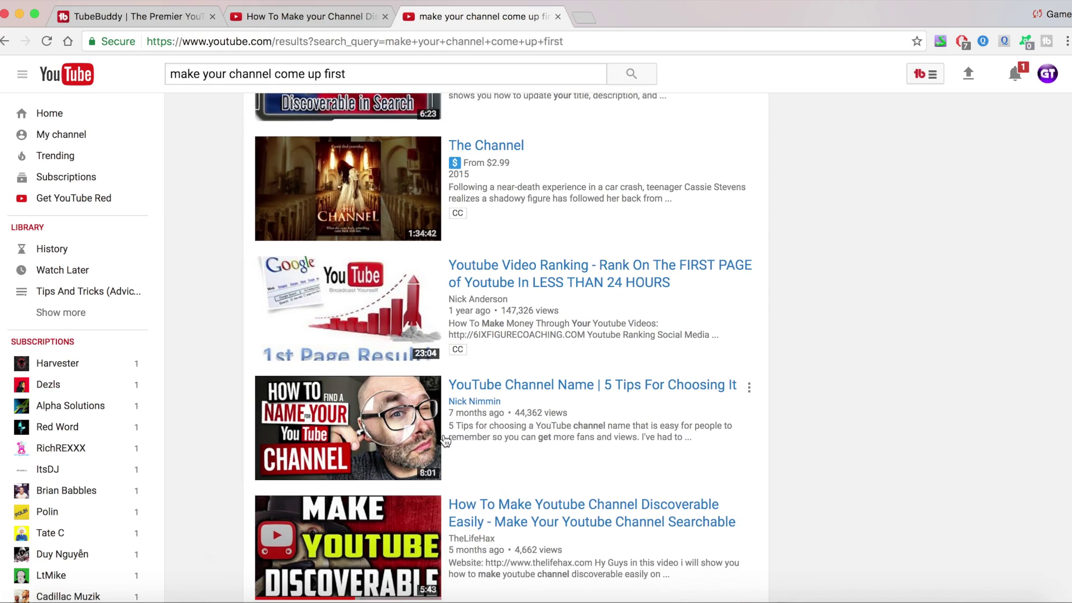
pyautogui.click(461, 403)
pyautogui.moveTo(461, 404)
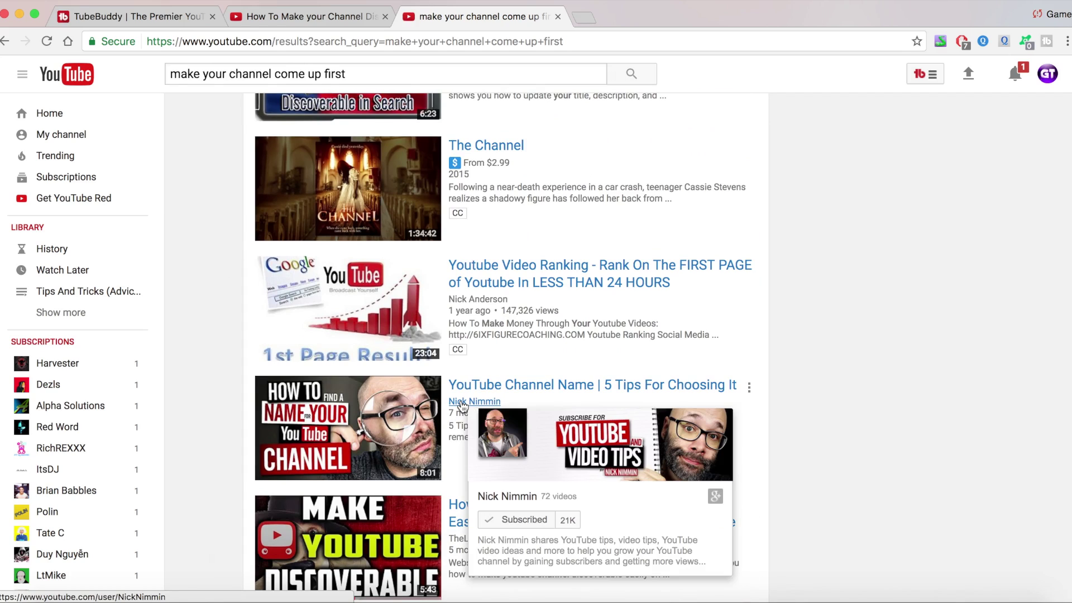
pyautogui.moveTo(482, 307)
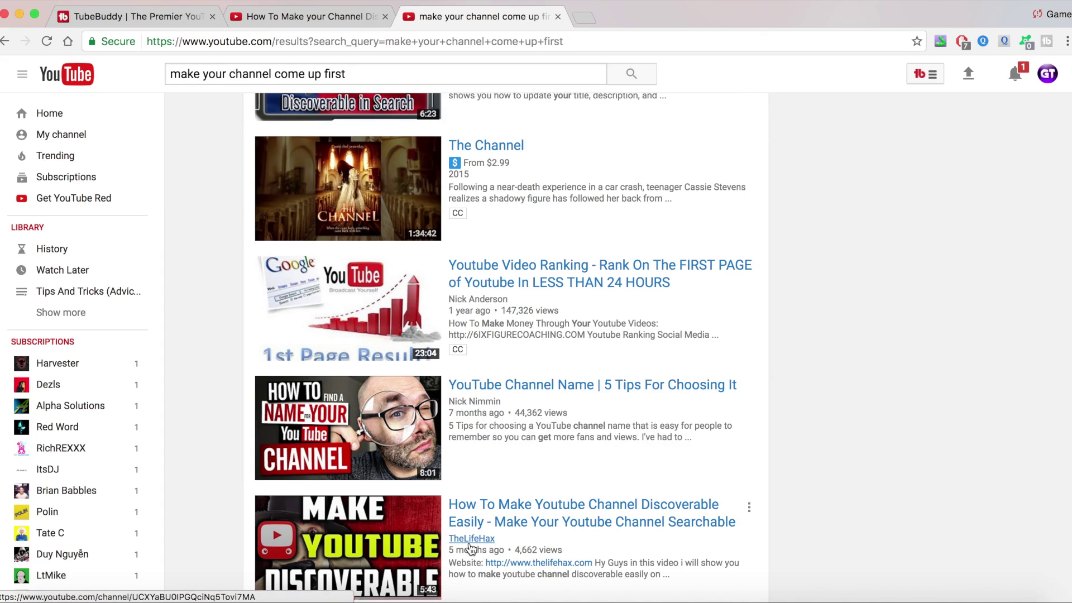
pyautogui.moveTo(471, 549)
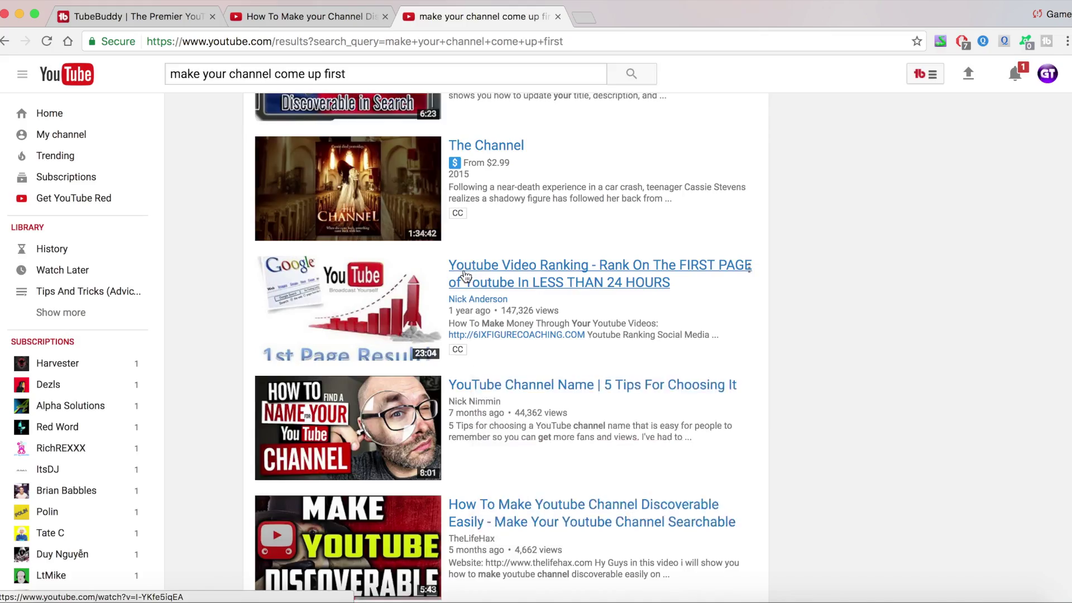
pyautogui.scroll(10, 463, 274)
pyautogui.scroll(-15, 464, 276)
pyautogui.scroll(15, 465, 276)
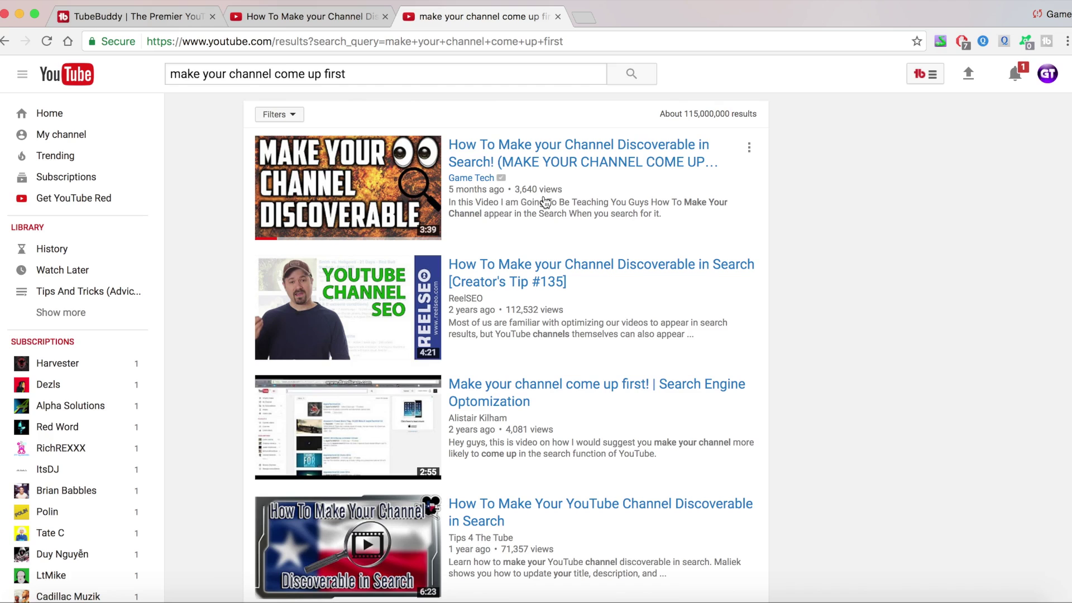
# Replace the search query with 'discoverable' using the 'DIS' suggestion
pyautogui.click(249, 13)
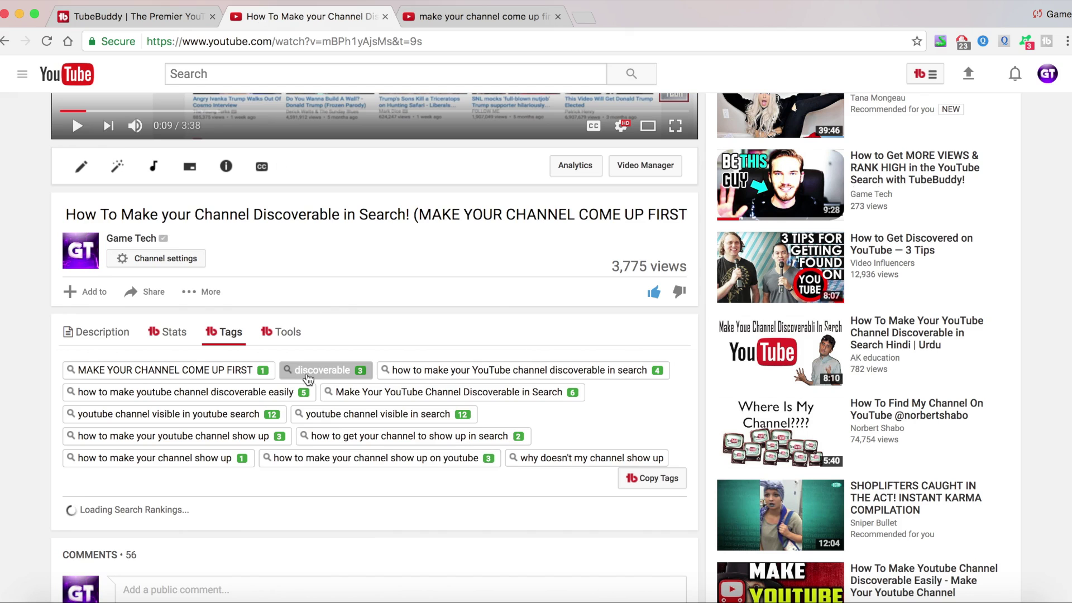
pyautogui.click(445, 17)
pyautogui.tripleClick(335, 74)
pyautogui.write('DIS')
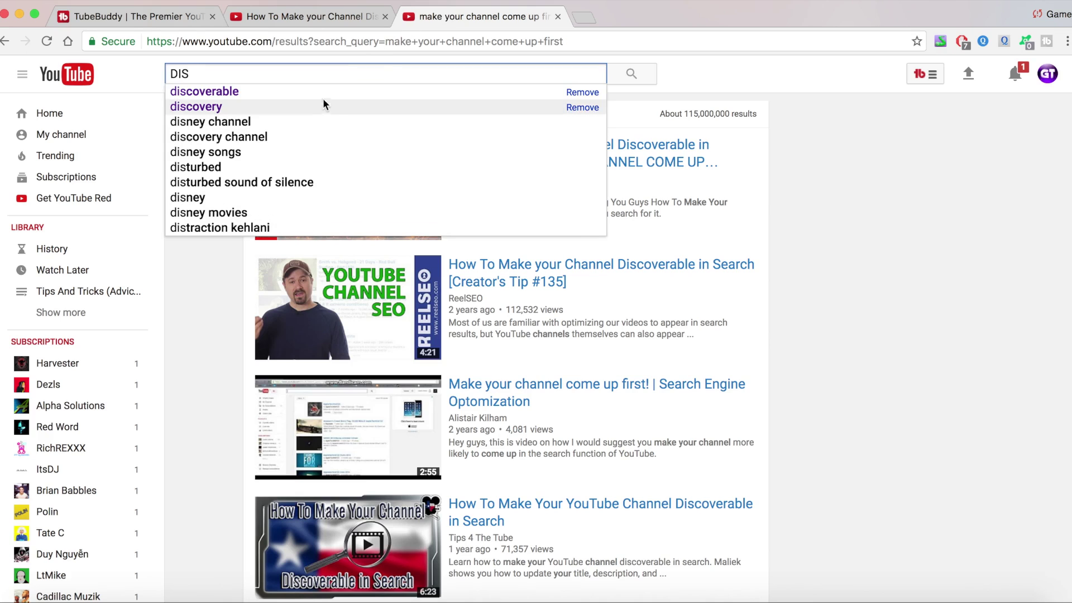
pyautogui.click(323, 95)
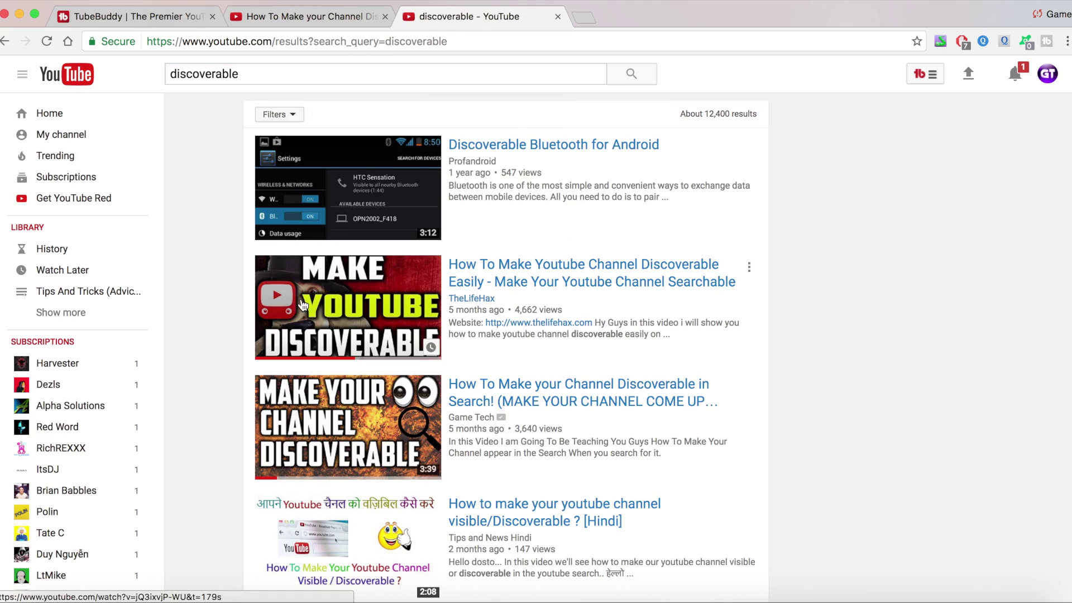
# Review the video's tag list on its watch page, then bring the tubebuddy.com tab forward
pyautogui.click(266, 20)
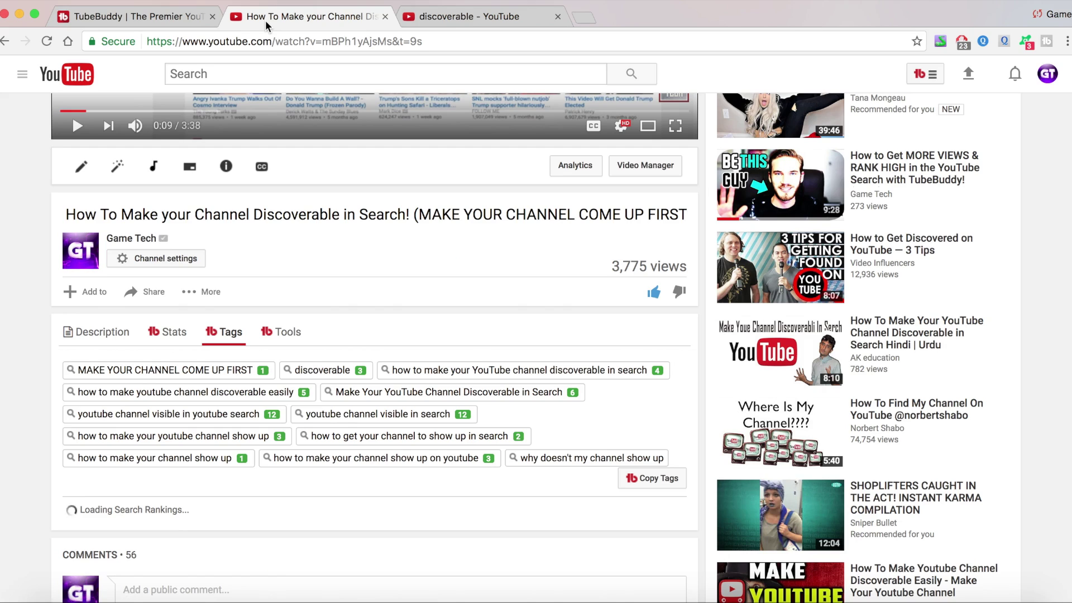
pyautogui.scroll(-2, 533, 120)
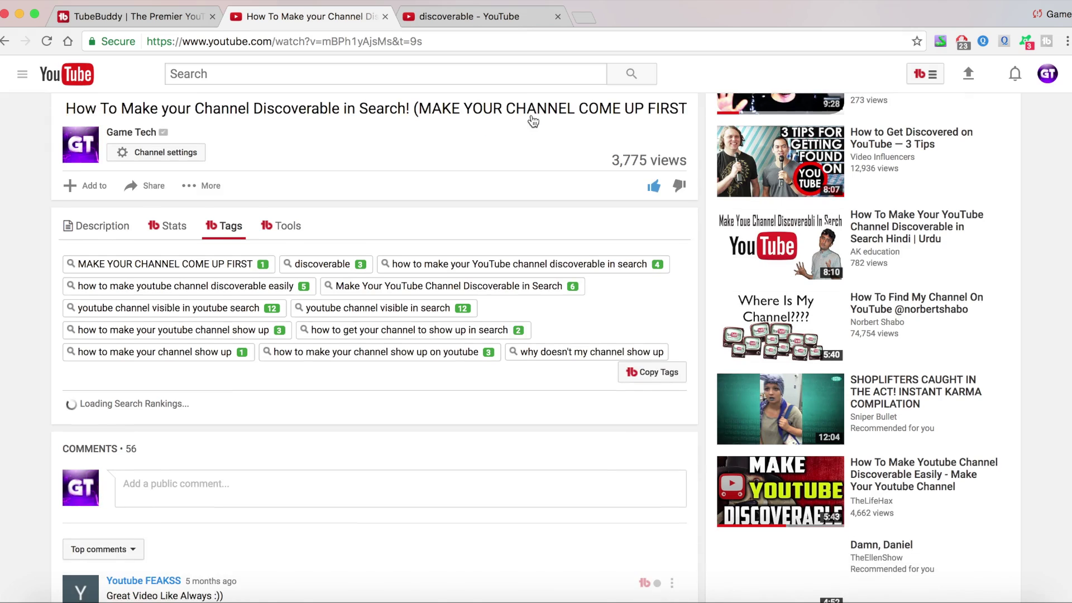
pyautogui.click(160, 16)
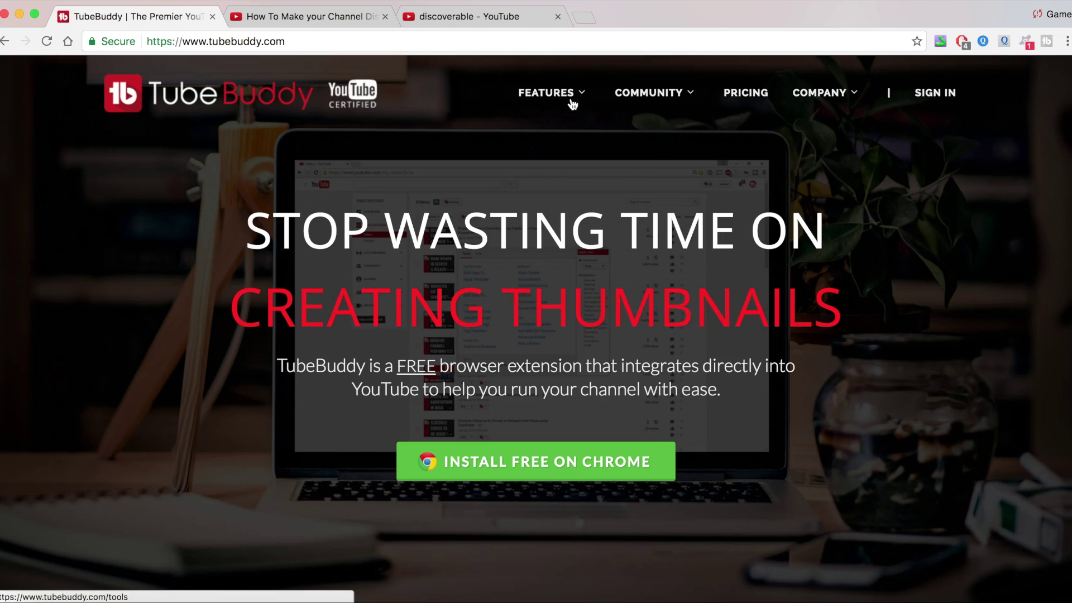
# Browse the FEATURES and COMMUNITY menus, then view Pricing's Pro $9, Star $19 and Legend $39 plans
pyautogui.moveTo(573, 105)
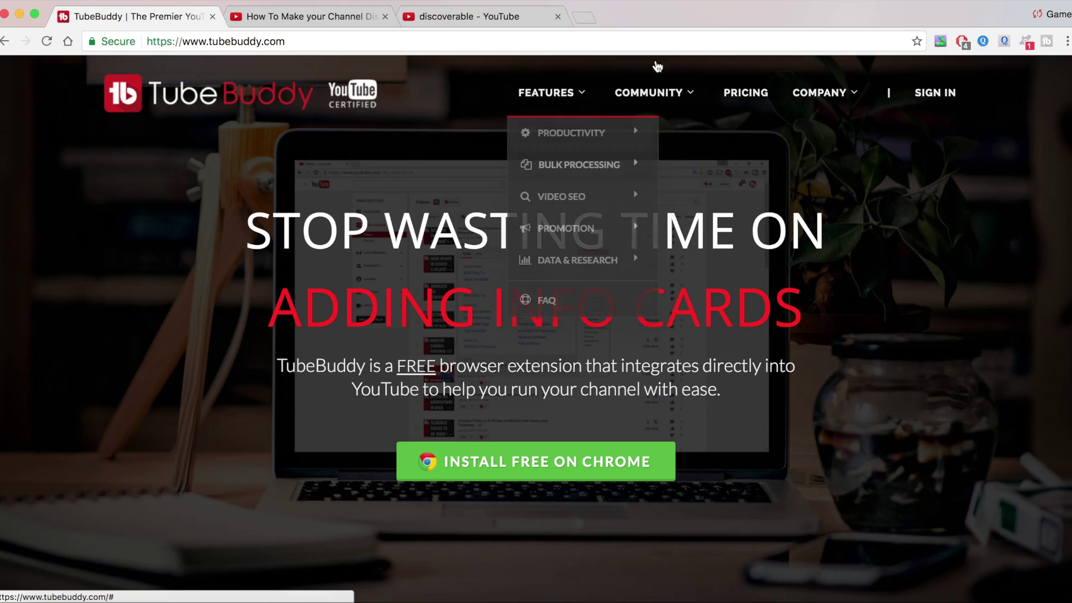
pyautogui.moveTo(682, 90)
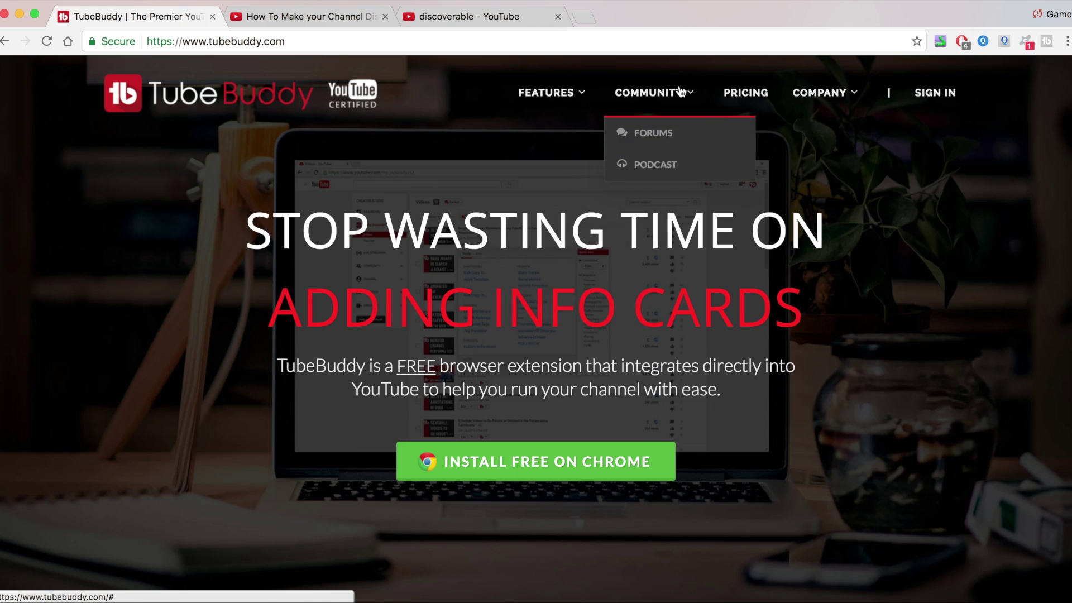
pyautogui.click(750, 93)
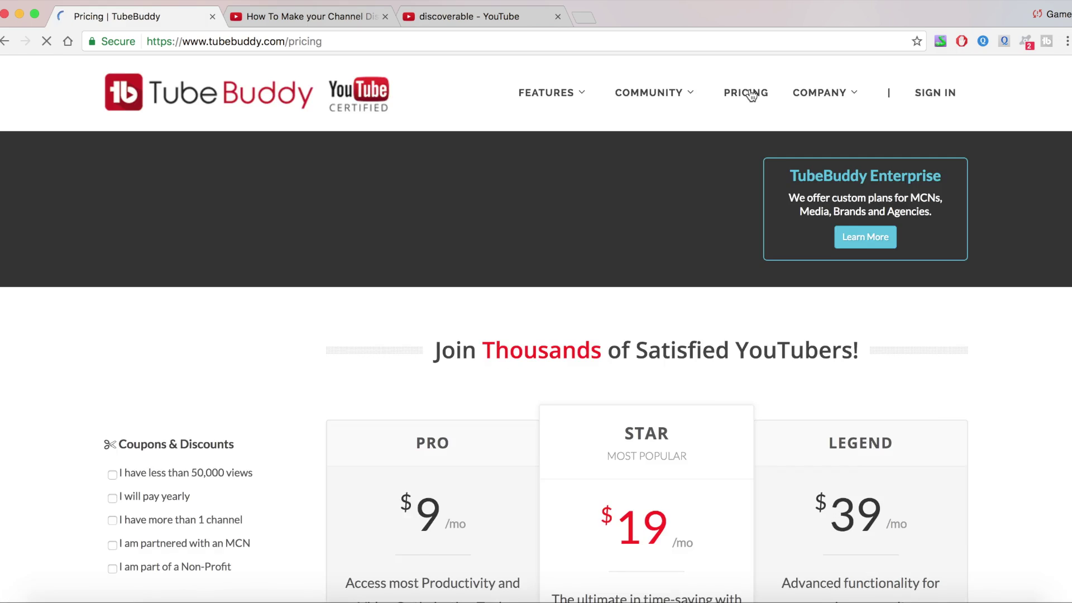
pyautogui.scroll(-4, 503, 291)
pyautogui.moveTo(601, 290); pyautogui.dragTo(666, 311)
pyautogui.click(666, 312)
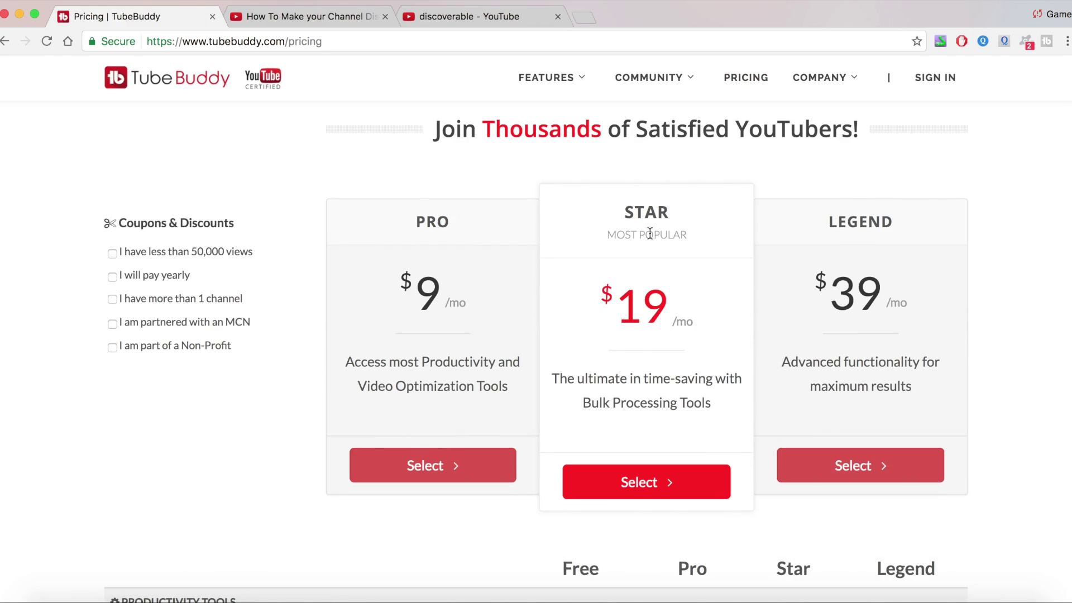
pyautogui.click(584, 18)
pyautogui.press('super+w')
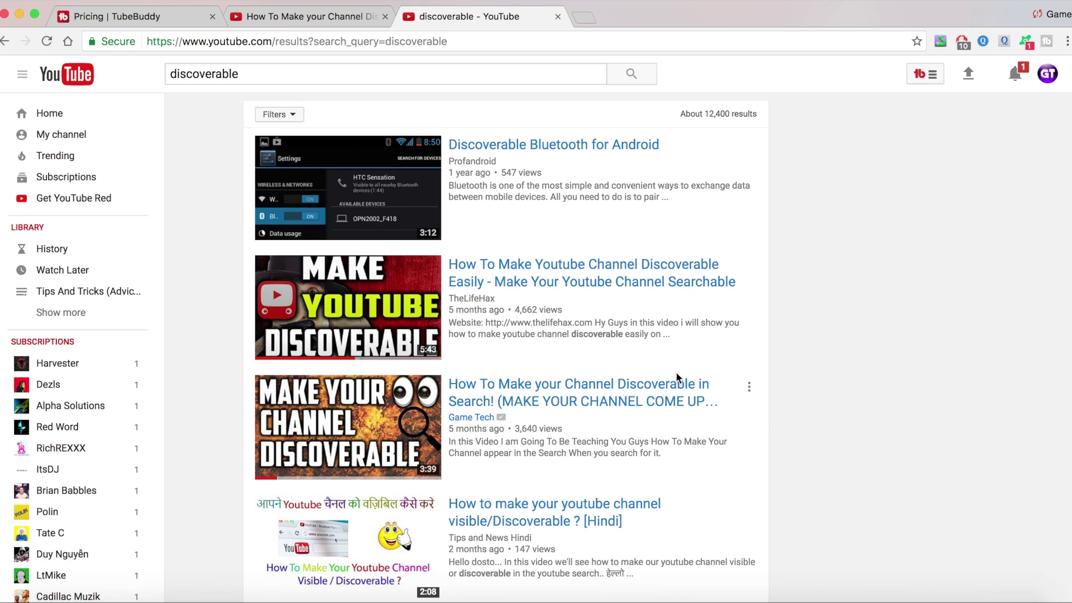